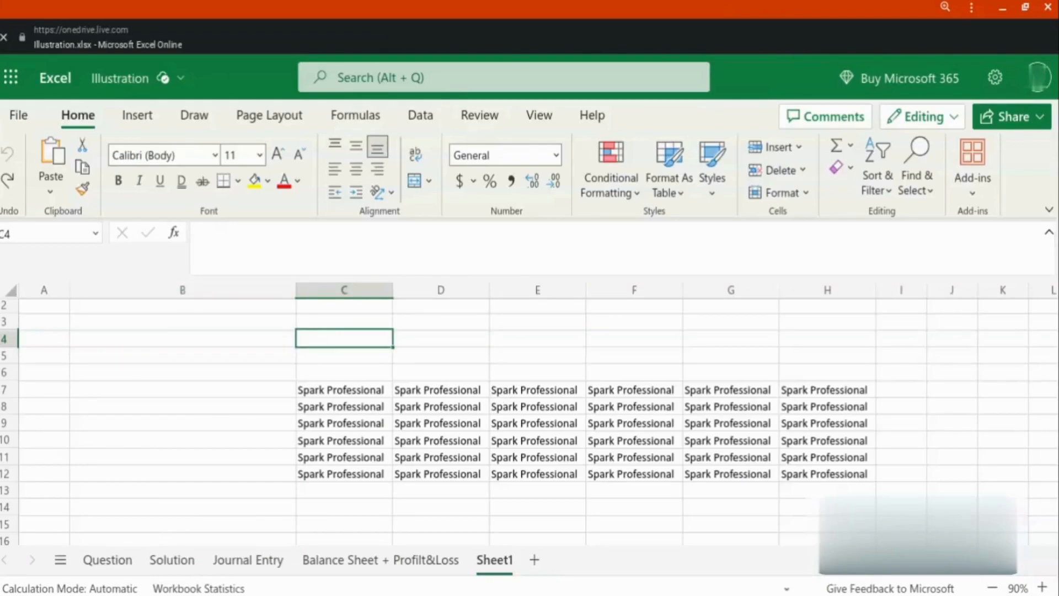
{"action": "left_click", "coordinate": [441, 338]}
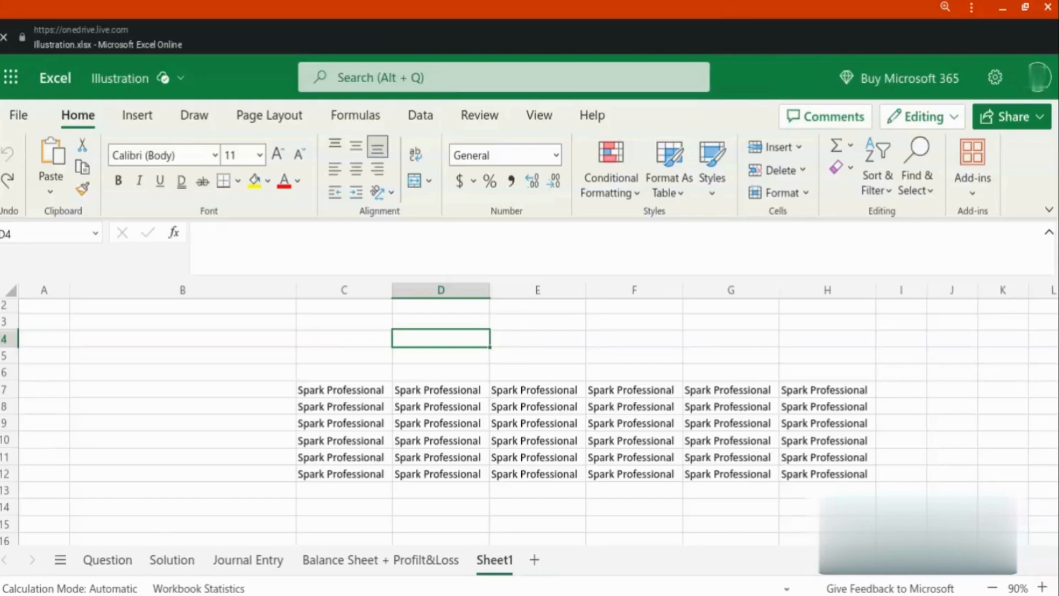
{"action": "left_click", "coordinate": [18, 115]}
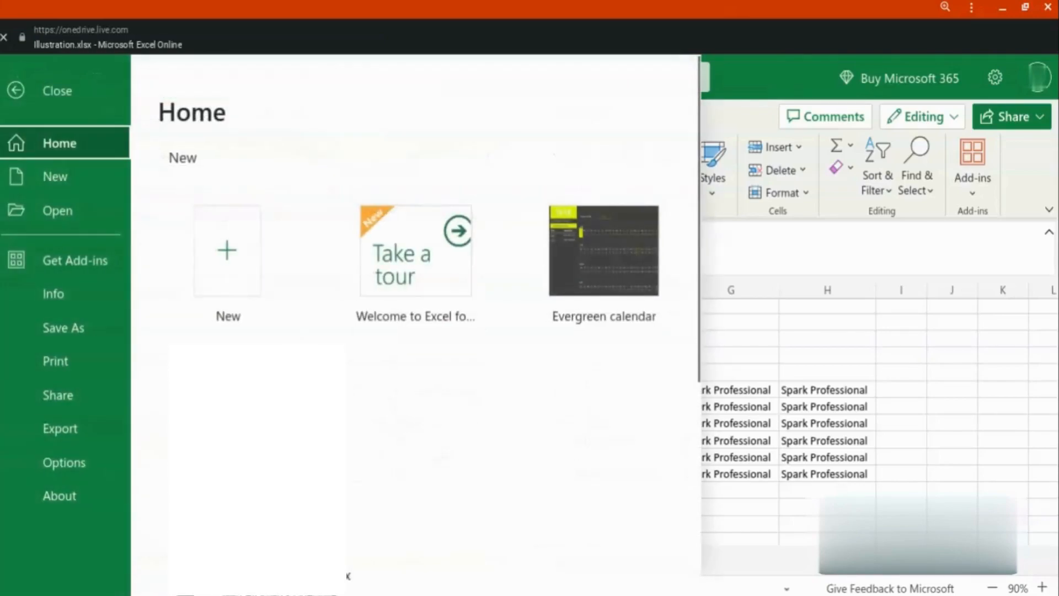
{"action": "left_click", "coordinate": [754, 319]}
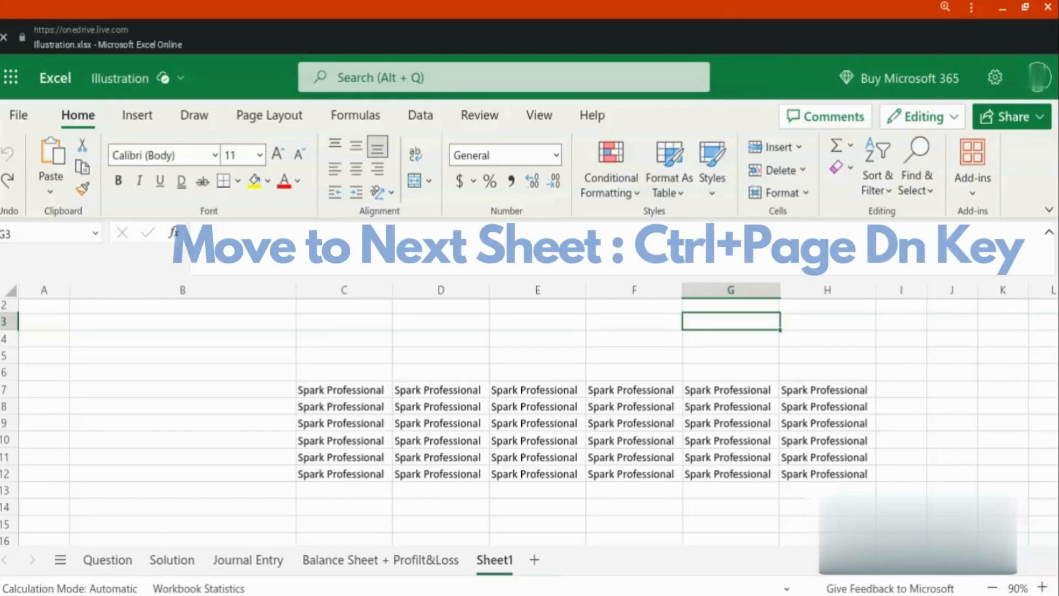
- Go back through the worksheets to Solution and return forward through Journal Entry to Sheet1
{"action": "key", "text": "ctrl+Page_Up"}
{"action": "key", "text": "ctrl+Page_Down"}
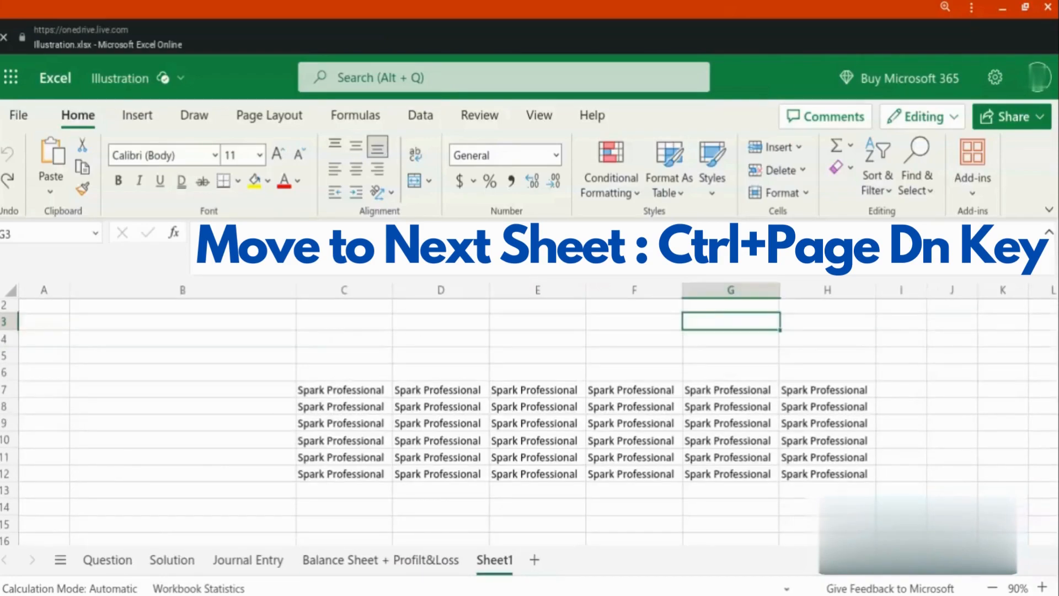
{"action": "key", "text": "ctrl+Page_Up"}
{"action": "key", "text": "ctrl+Page_Up"}
{"action": "key", "text": "ctrl+Page_Up"}
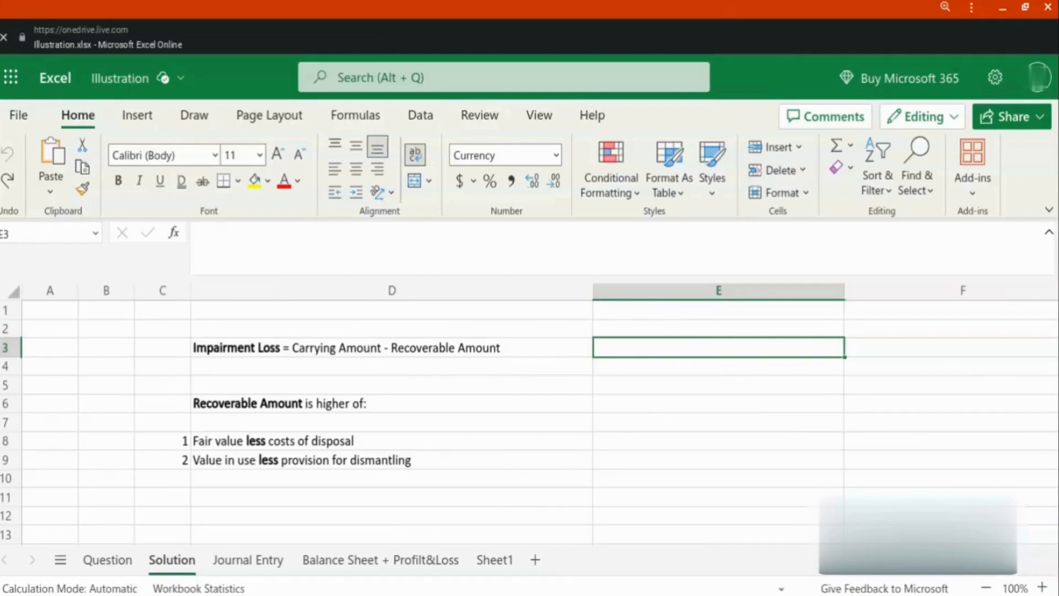
{"action": "key", "text": "ctrl+Page_Down"}
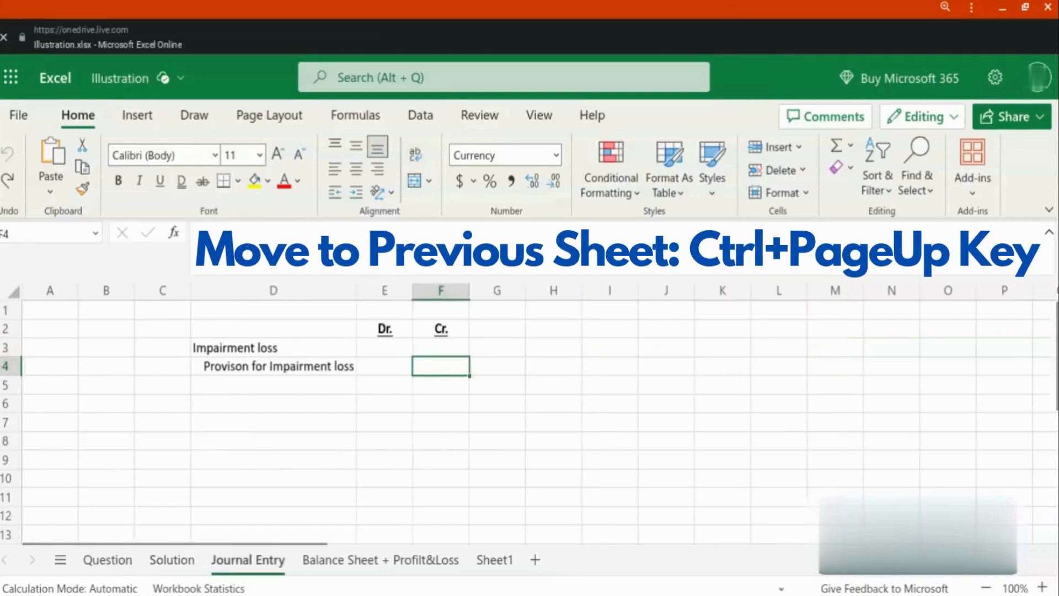
{"action": "key", "text": "ctrl+Page_Down"}
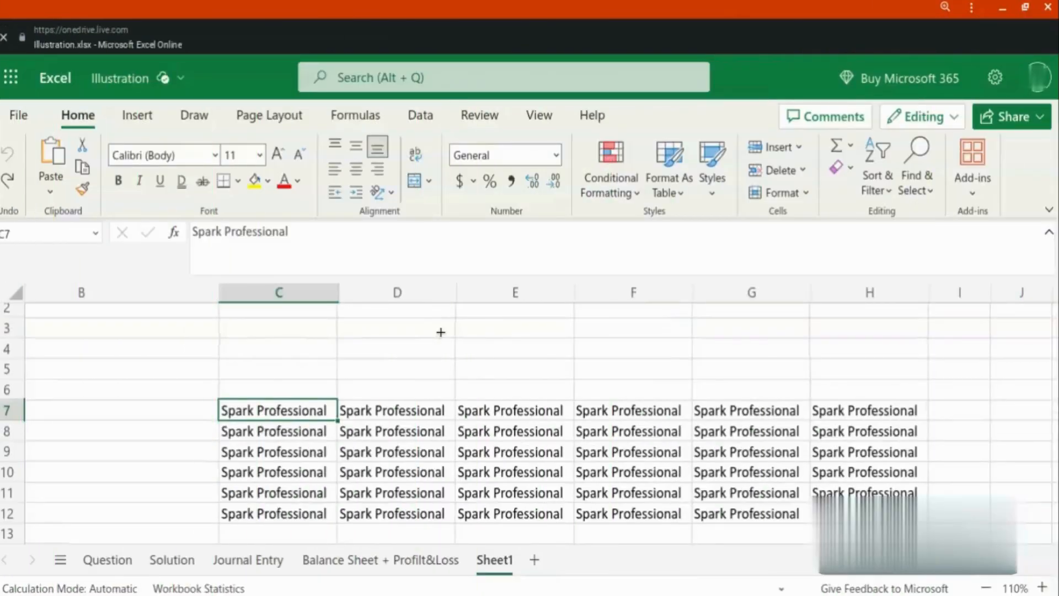
- Copy the "Spark Professional" text from cell C7 and paste it into cell B5
{"action": "key", "text": "ctrl+c"}
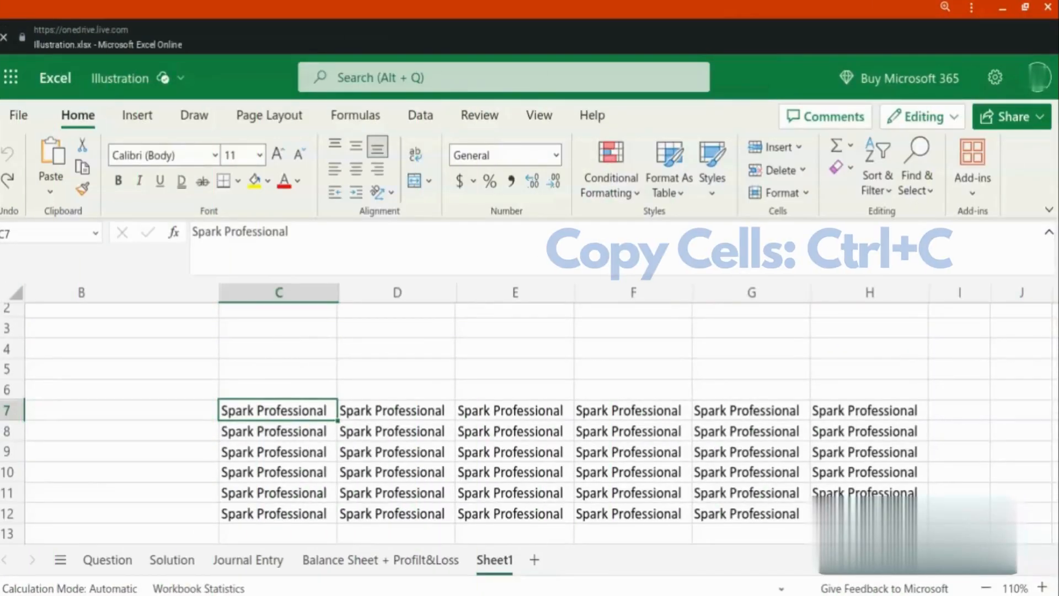
{"action": "key", "text": "Left"}
{"action": "key", "text": "Up"}
{"action": "key", "text": "Up"}
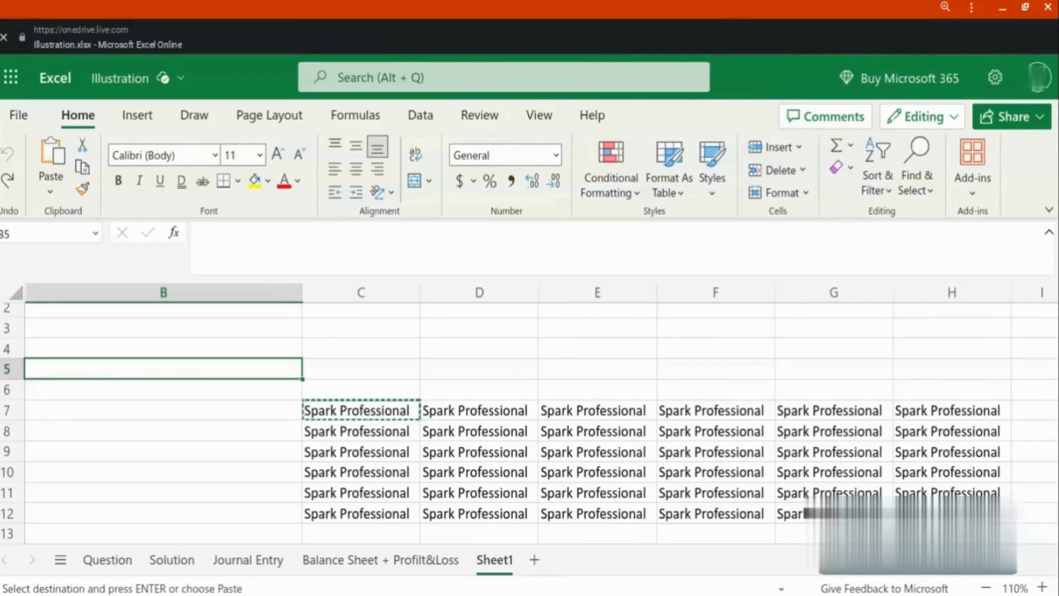
{"action": "key", "text": "ctrl+v"}
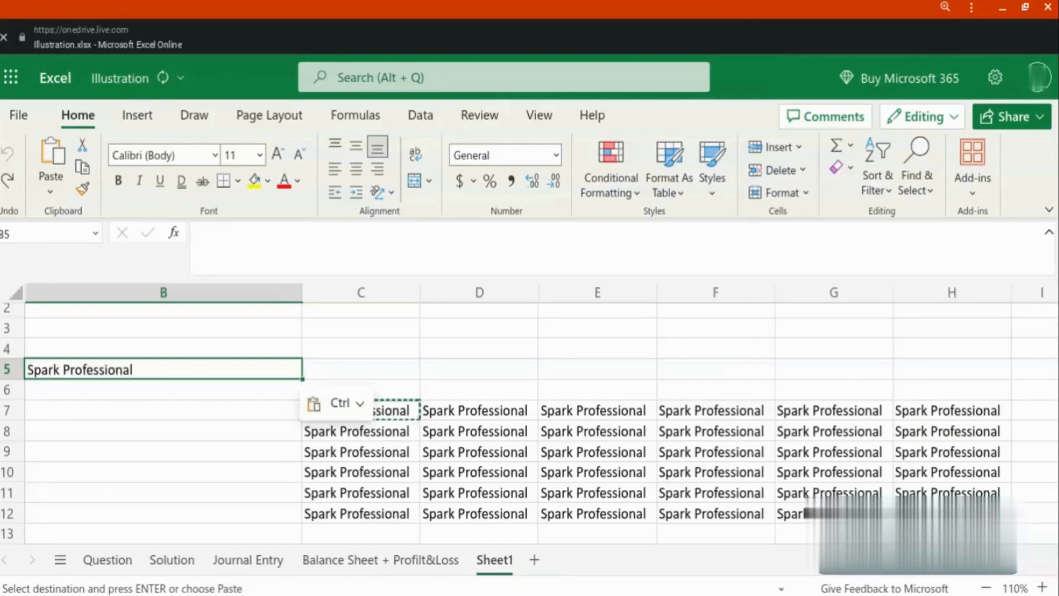
{"action": "key", "text": "Right"}
{"action": "key", "text": "Right"}
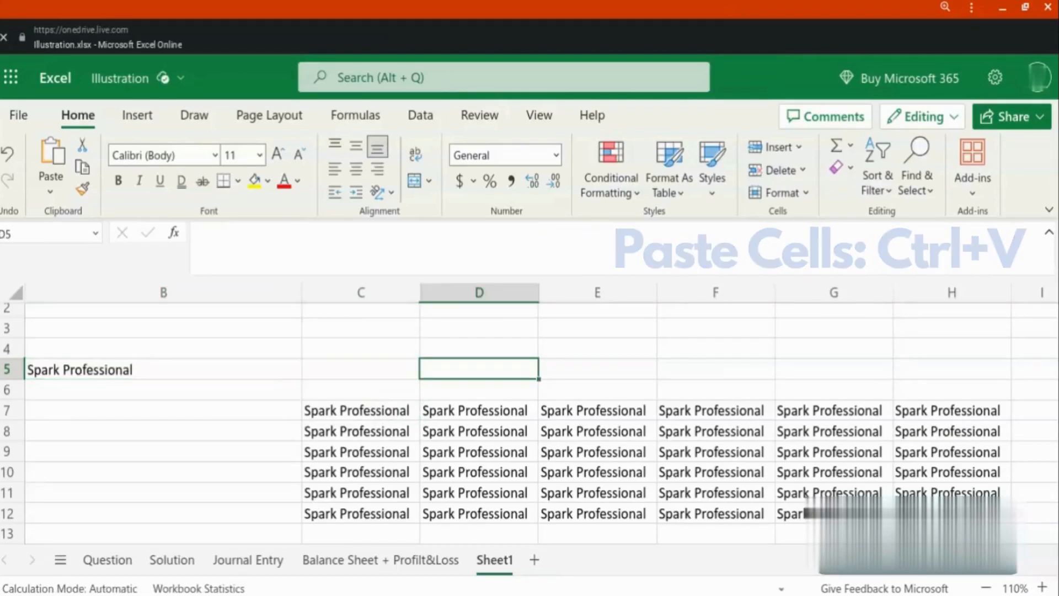
- Make the text in cell C7 italic and bold
{"action": "key", "text": "Left"}
{"action": "key", "text": "Down"}
{"action": "key", "text": "Down"}
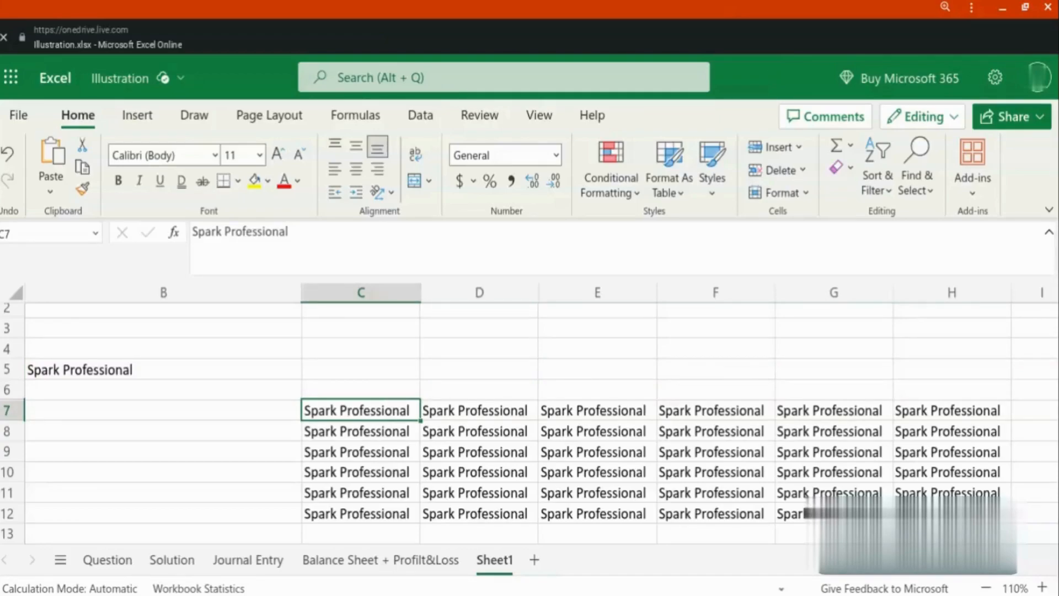
{"action": "key", "text": "ctrl+i"}
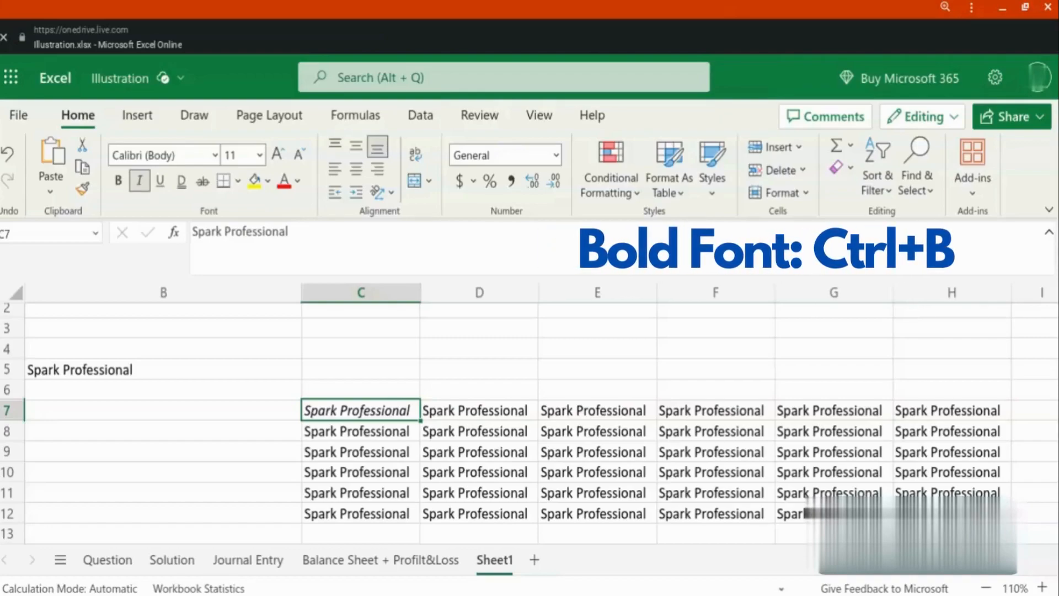
{"action": "key", "text": "ctrl+b"}
- Apply an outline border to the empty cell E4
{"action": "key", "text": "Up"}
{"action": "key", "text": "Up"}
{"action": "key", "text": "Right"}
{"action": "key", "text": "Right"}
{"action": "key", "text": "Up"}
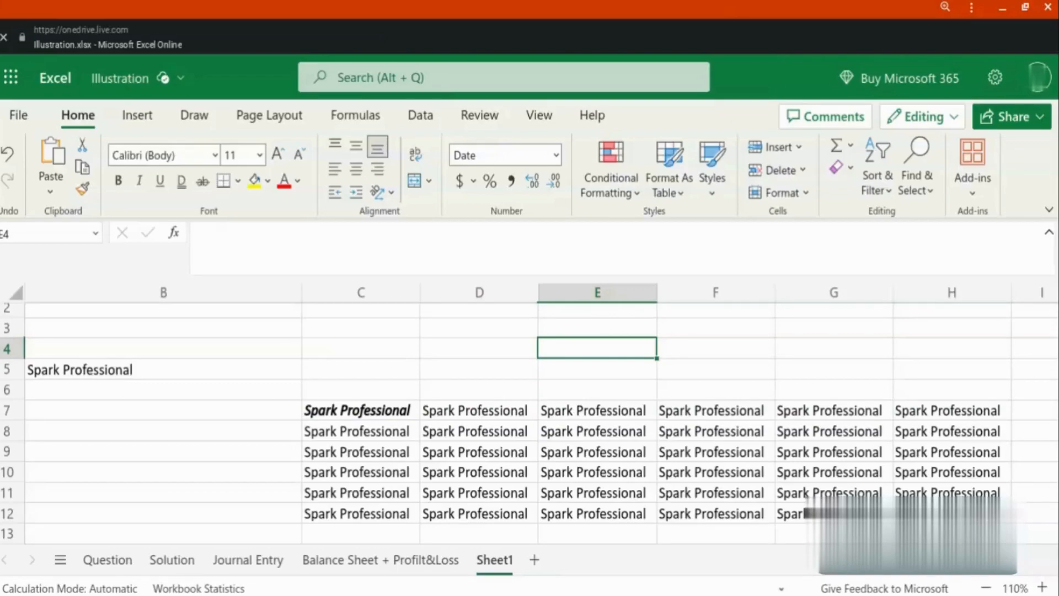
{"action": "key", "text": "ctrl+shift+7"}
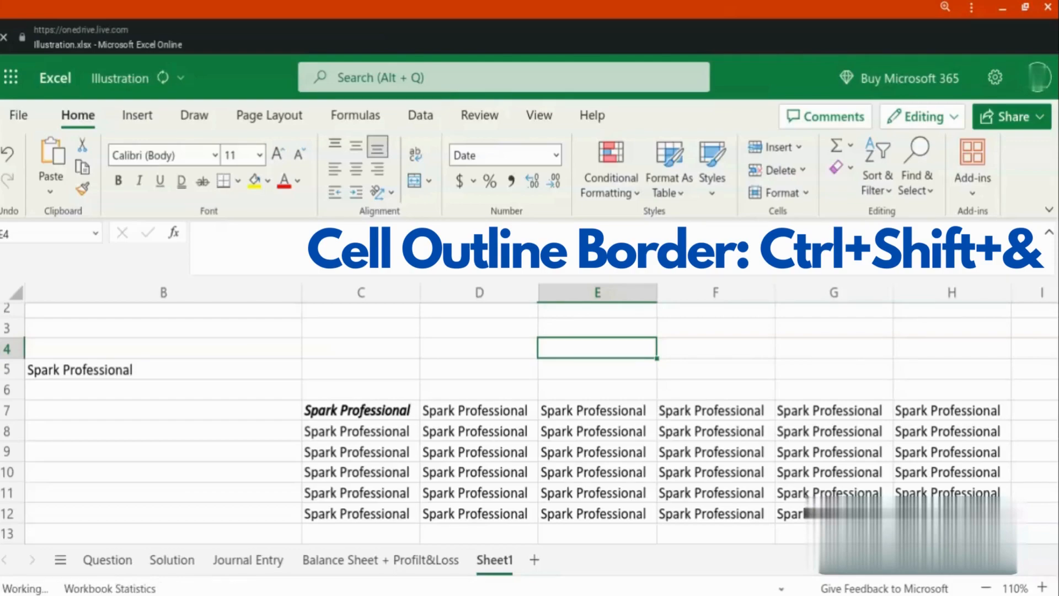
{"action": "key", "text": "Right"}
{"action": "key", "text": "Right"}
{"action": "key", "text": "Left"}
{"action": "key", "text": "Right"}
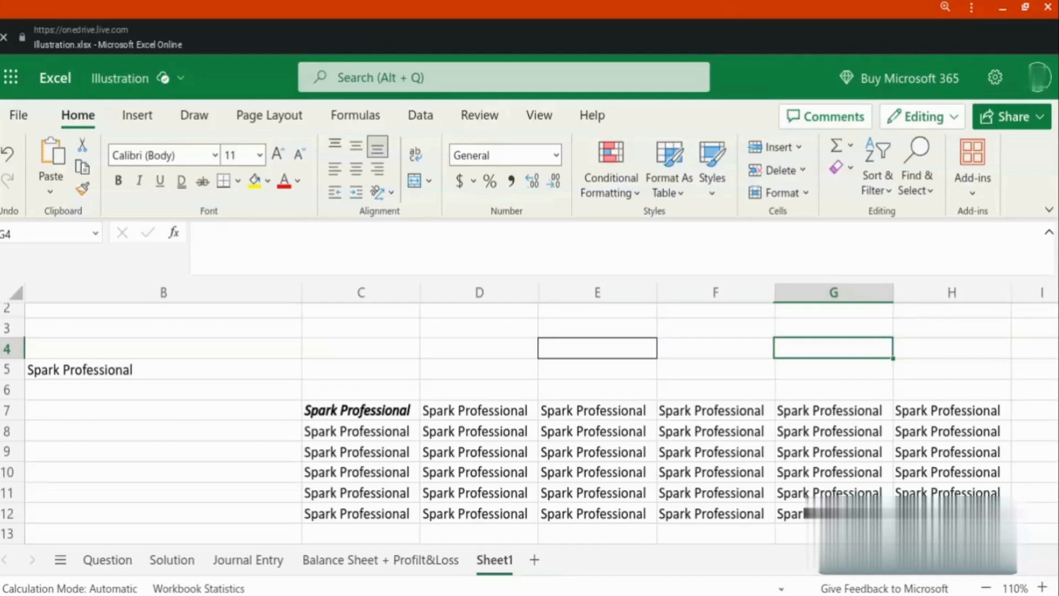
- Select the filled cells from E9 rightward to the end of the row's data at H9
{"action": "key", "text": "Down"}
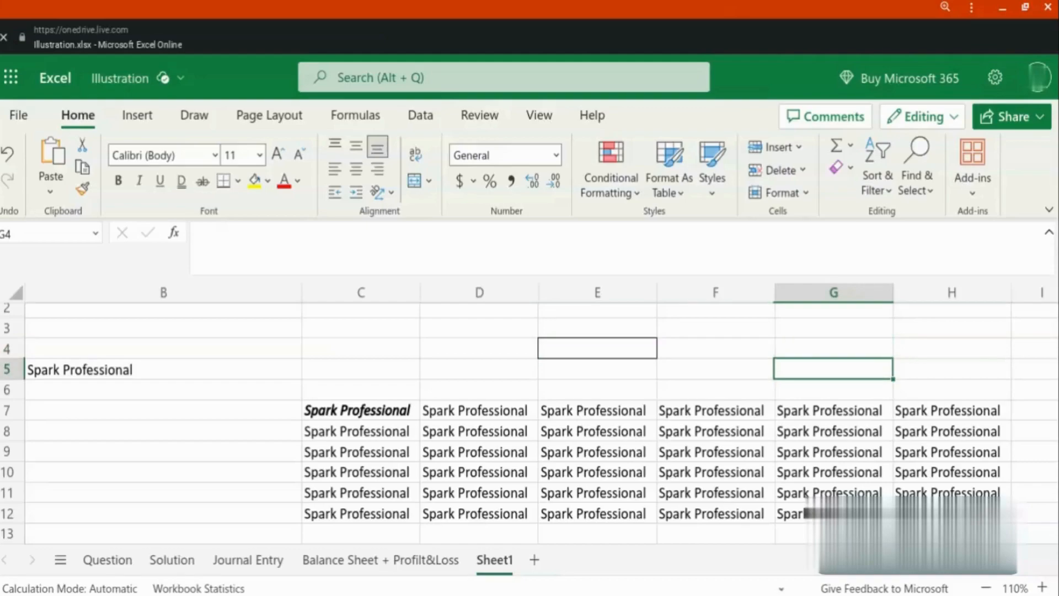
{"action": "key", "text": "Left"}
{"action": "key", "text": "Down"}
{"action": "key", "text": "Down"}
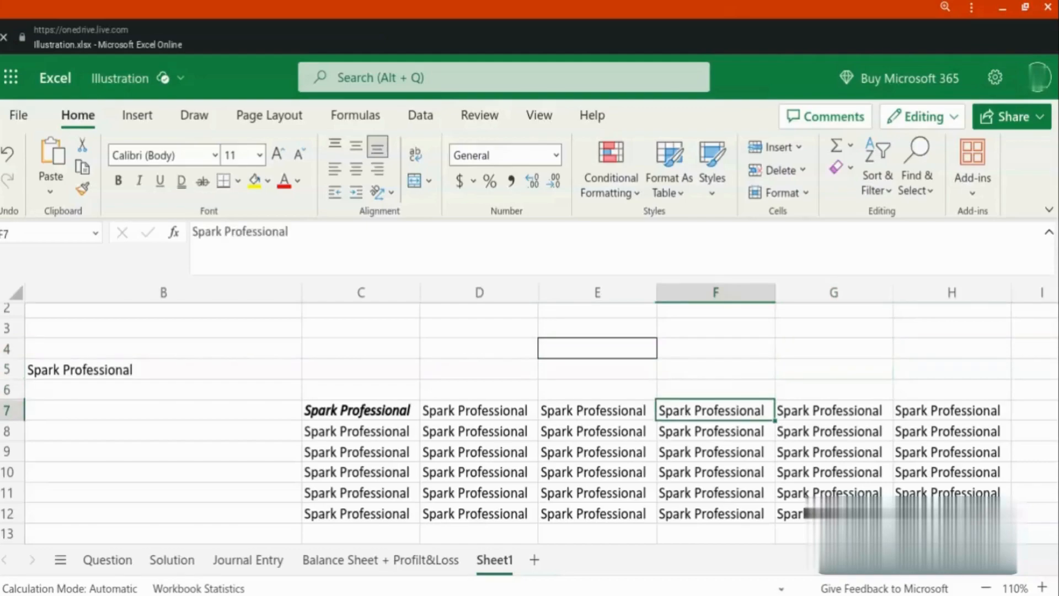
{"action": "key", "text": "Down"}
{"action": "key", "text": "Down"}
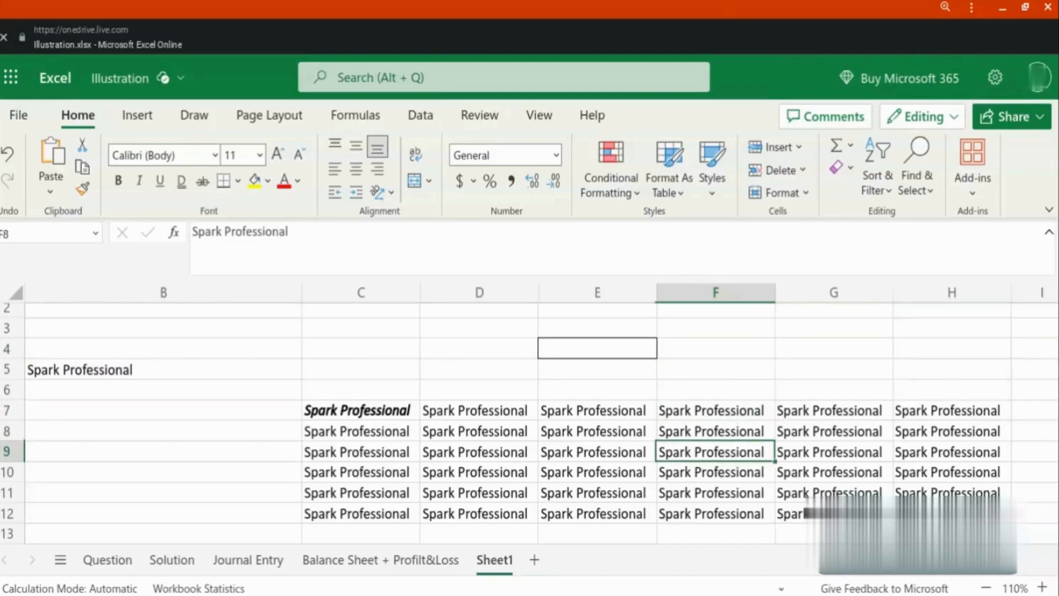
{"action": "key", "text": "Left"}
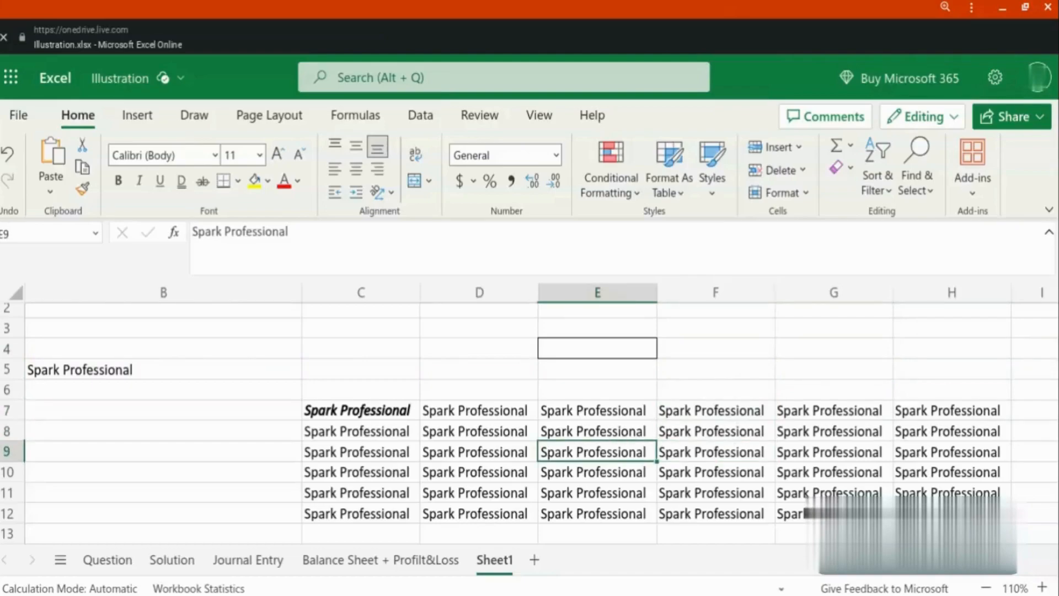
{"action": "key", "text": "ctrl+shift+Right"}
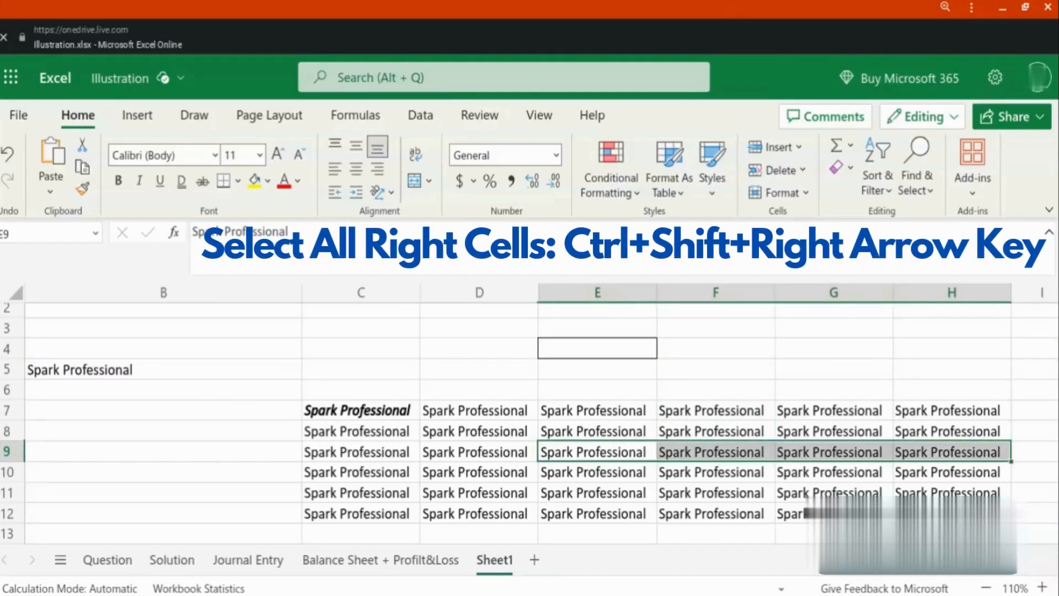
- Select the filled cells from F9 leftward to the start of the row's data at C9
{"action": "key", "text": "Right"}
{"action": "key", "text": "Left"}
{"action": "key", "text": "Right"}
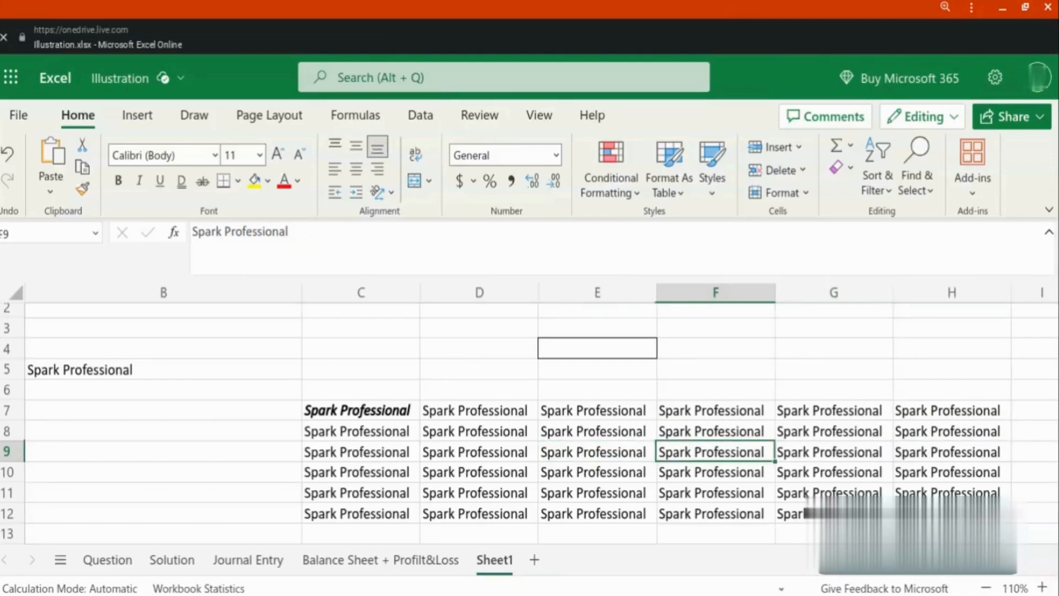
{"action": "key", "text": "Left"}
{"action": "key", "text": "Right"}
{"action": "key", "text": "ctrl+shift+Left"}
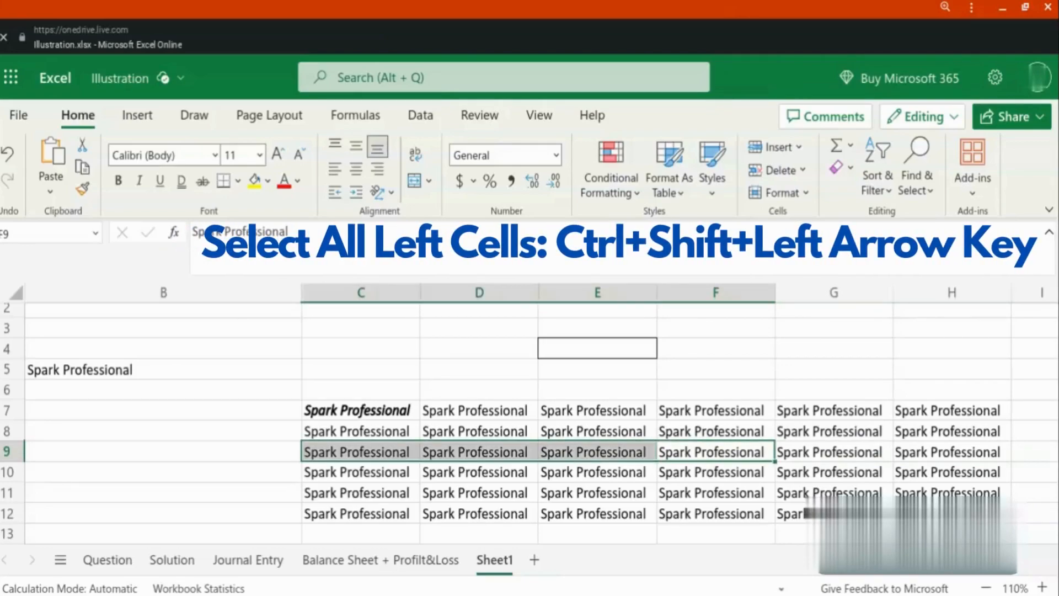
- Select the filled cells from E10 up to the top of the data block, and from E9 down to its bottom
{"action": "key", "text": "Left"}
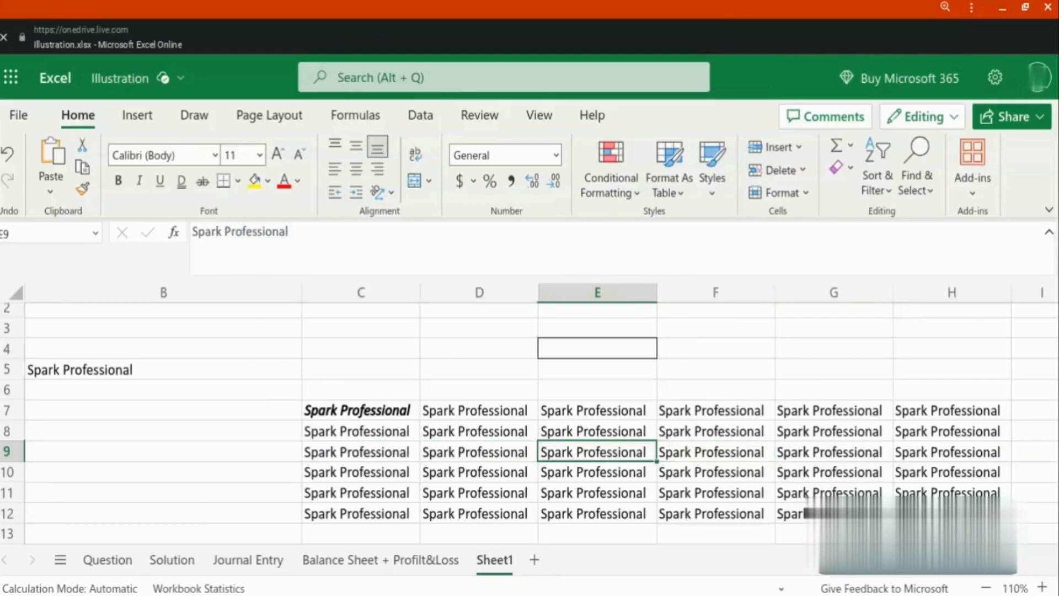
{"action": "key", "text": "Down"}
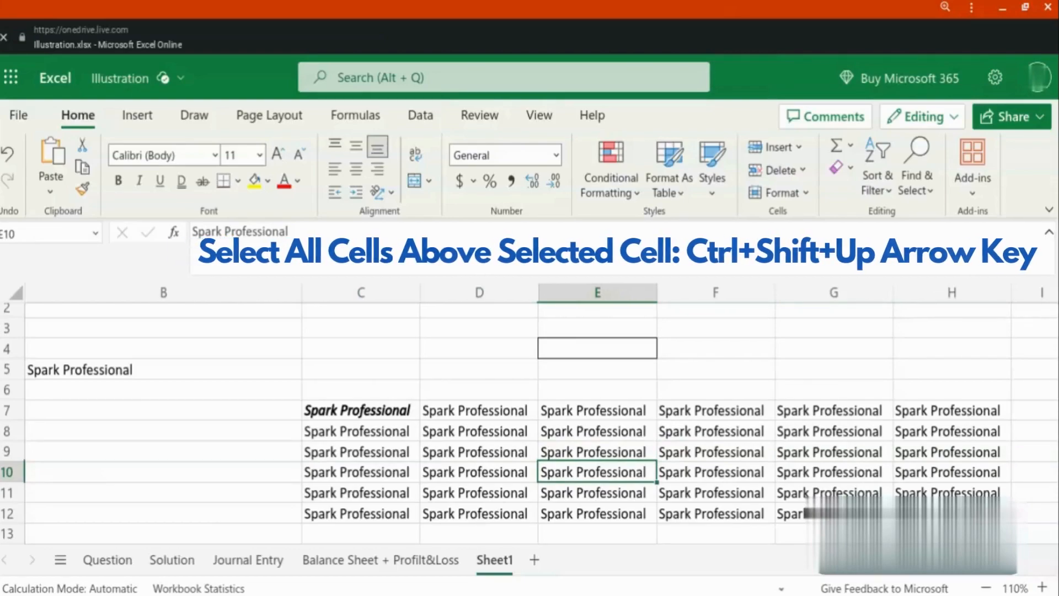
{"action": "key", "text": "ctrl+shift+Up"}
{"action": "key", "text": "Up"}
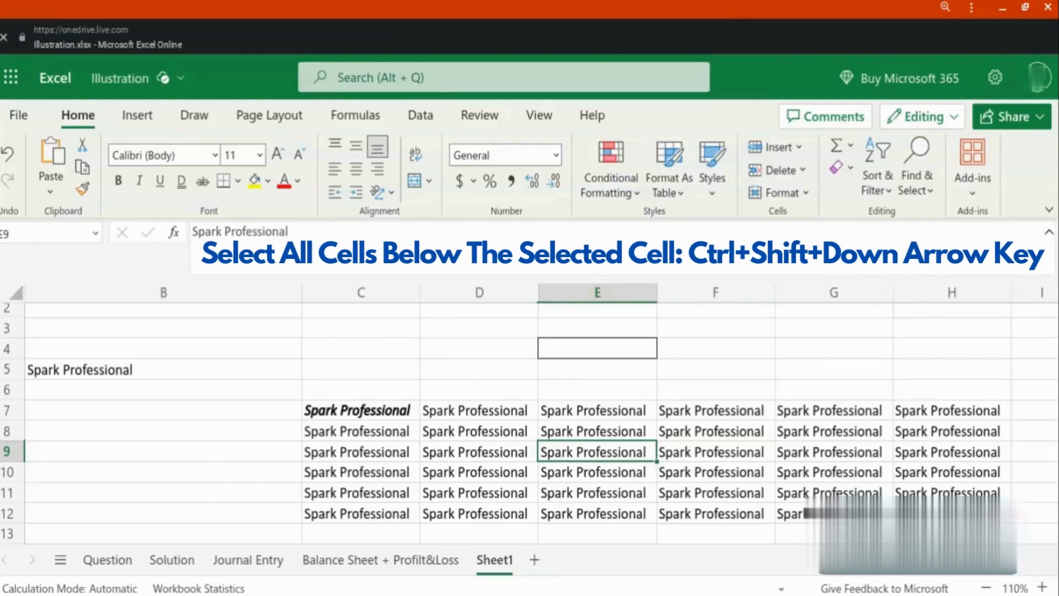
{"action": "key", "text": "ctrl+shift+Down"}
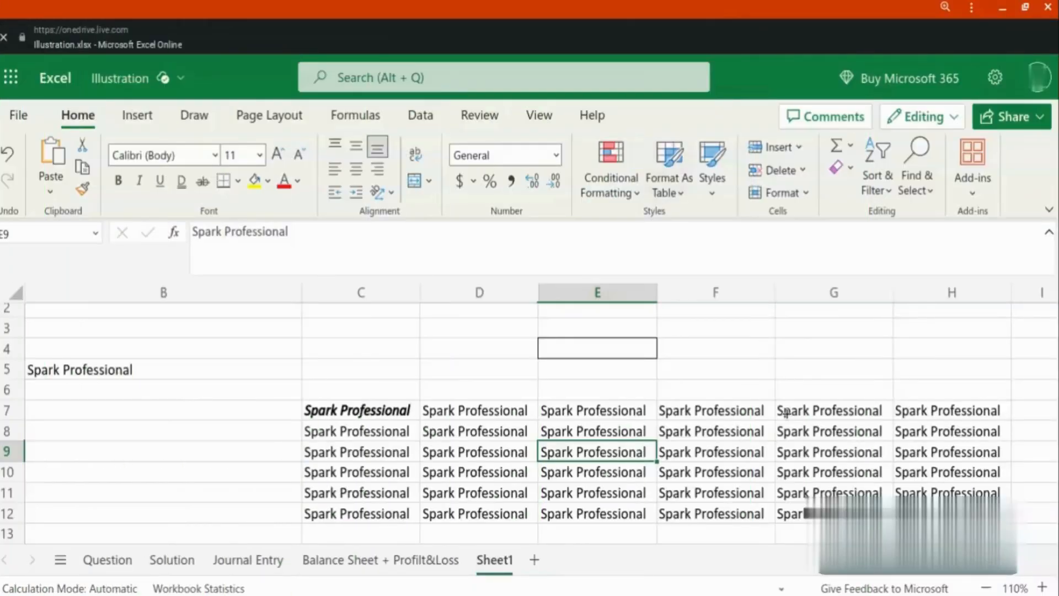
- View the replace options in the Find and Replace dialog from cell G5, and close it without replacing anything
{"action": "left_click", "coordinate": [814, 369]}
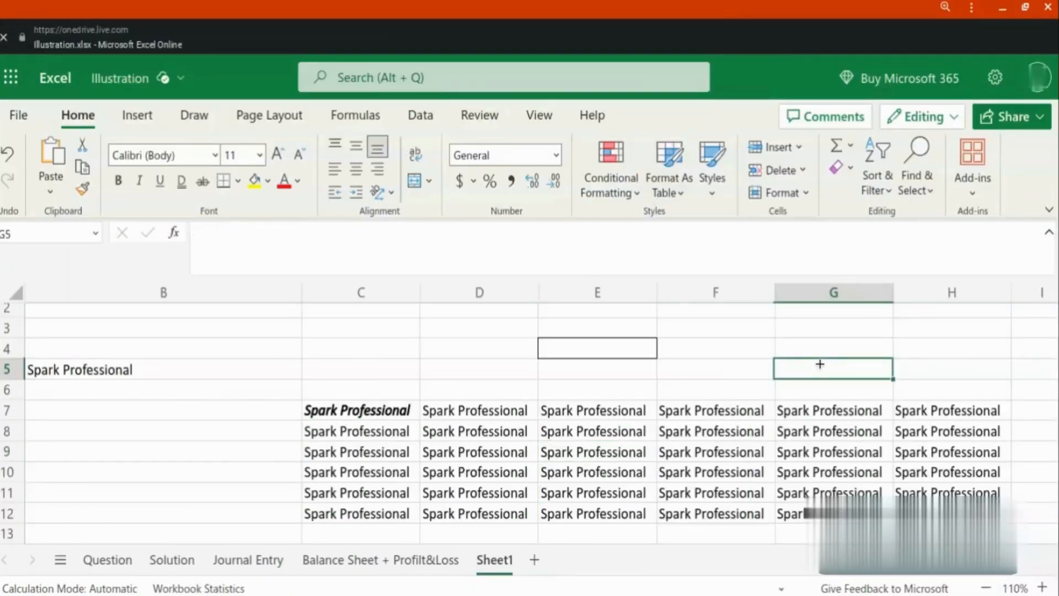
{"action": "key", "text": "ctrl+h"}
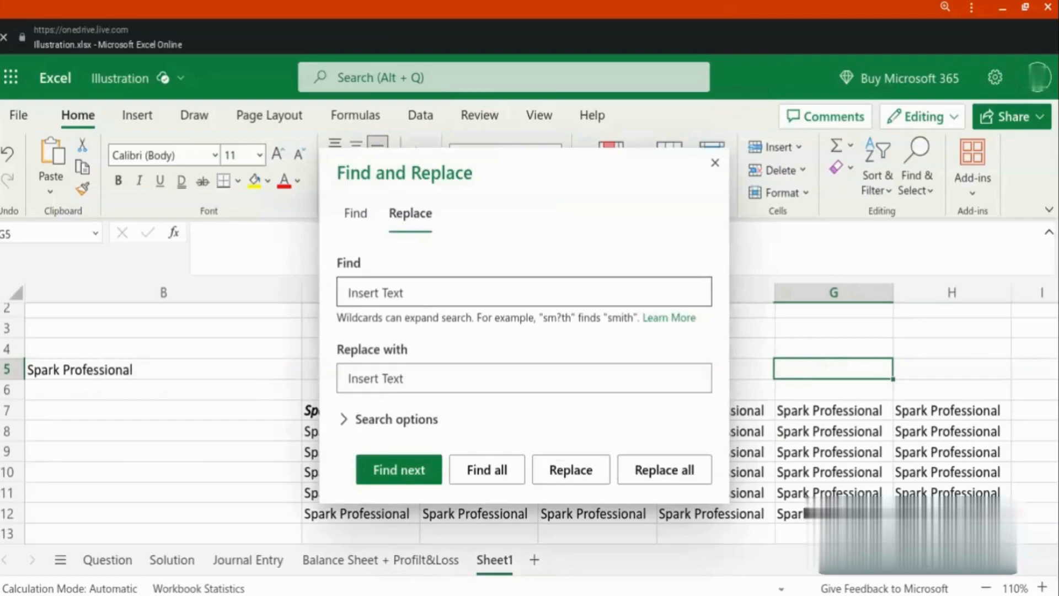
{"action": "left_click", "coordinate": [715, 163]}
- Turn on filters for the data block's header row 7, view column F's filter options and leave them unchanged
{"action": "left_click", "coordinate": [514, 447]}
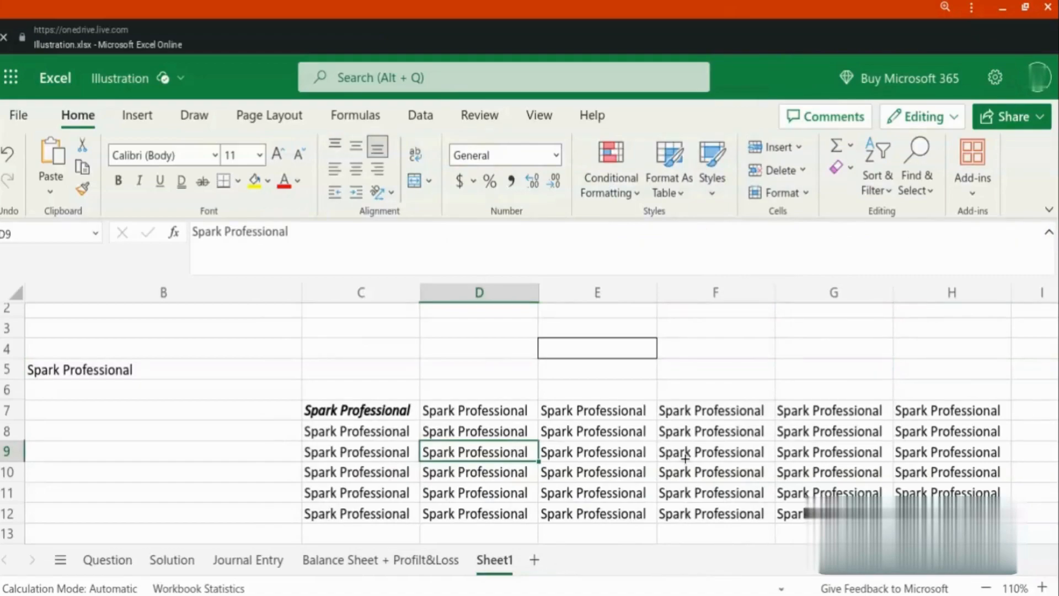
{"action": "key", "text": "Right"}
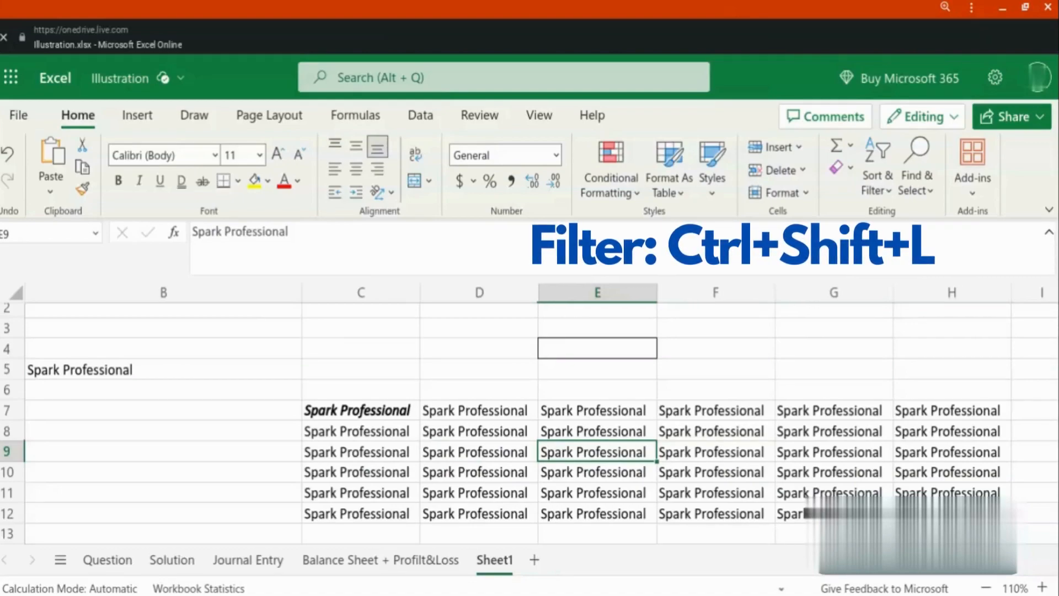
{"action": "key", "text": "ctrl+shift+l"}
{"action": "left_click", "coordinate": [766, 411]}
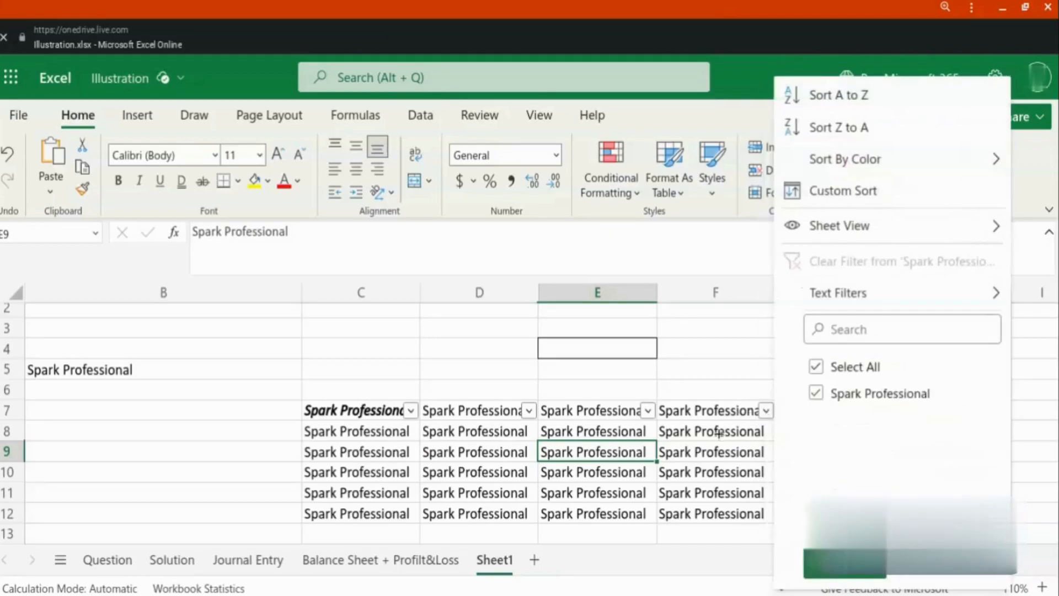
{"action": "left_click", "coordinate": [719, 433]}
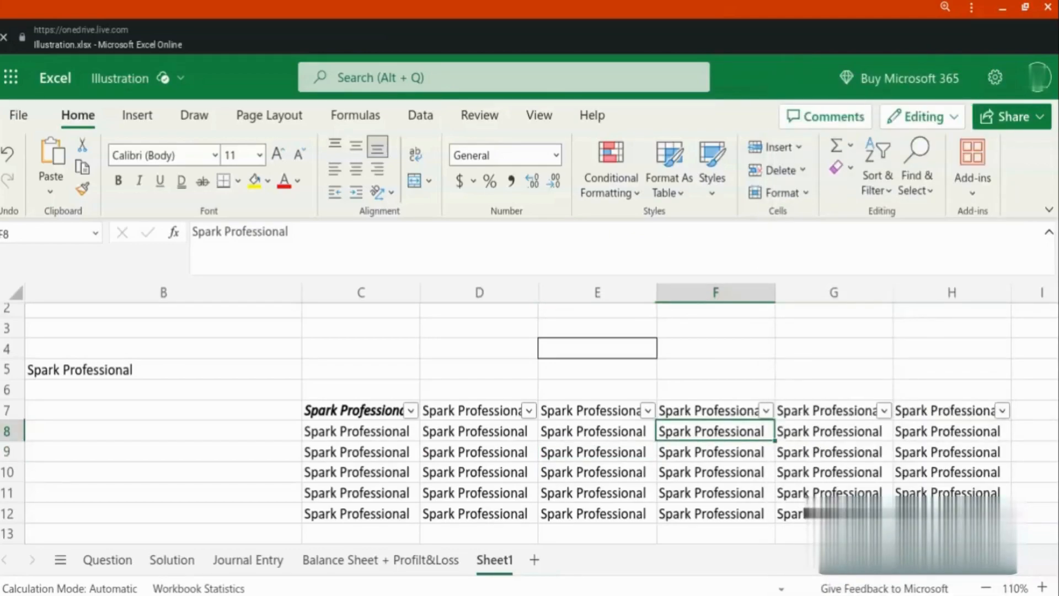
- Insert the current date into cell G4
{"action": "left_click", "coordinate": [828, 349]}
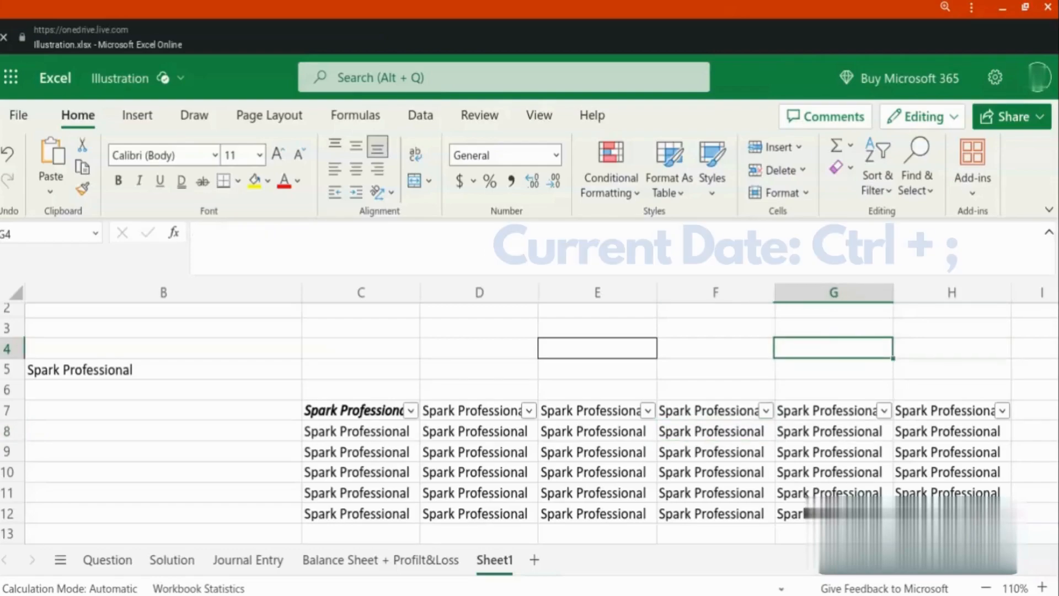
{"action": "key", "text": "ctrl+semicolon"}
{"action": "key", "text": "Left"}
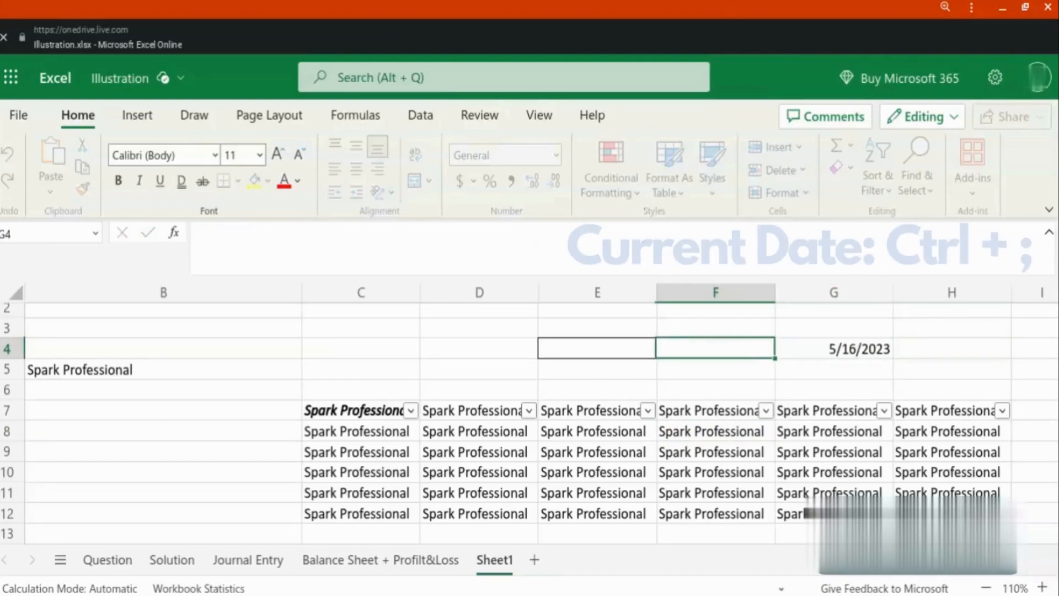
- Insert the current time into cell C4
{"action": "key", "text": "Down"}
{"action": "key", "text": "Down"}
{"action": "key", "text": "Left"}
{"action": "key", "text": "Left"}
{"action": "key", "text": "Left"}
{"action": "key", "text": "Up"}
{"action": "key", "text": "Up"}
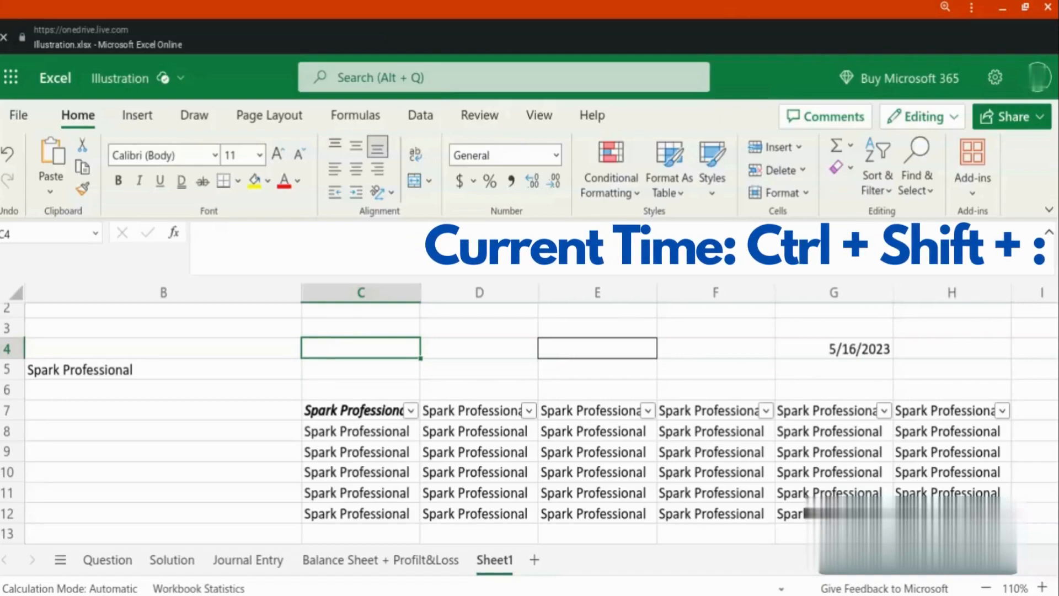
{"action": "key", "text": "ctrl+shift+semicolon"}
{"action": "key", "text": "Return"}
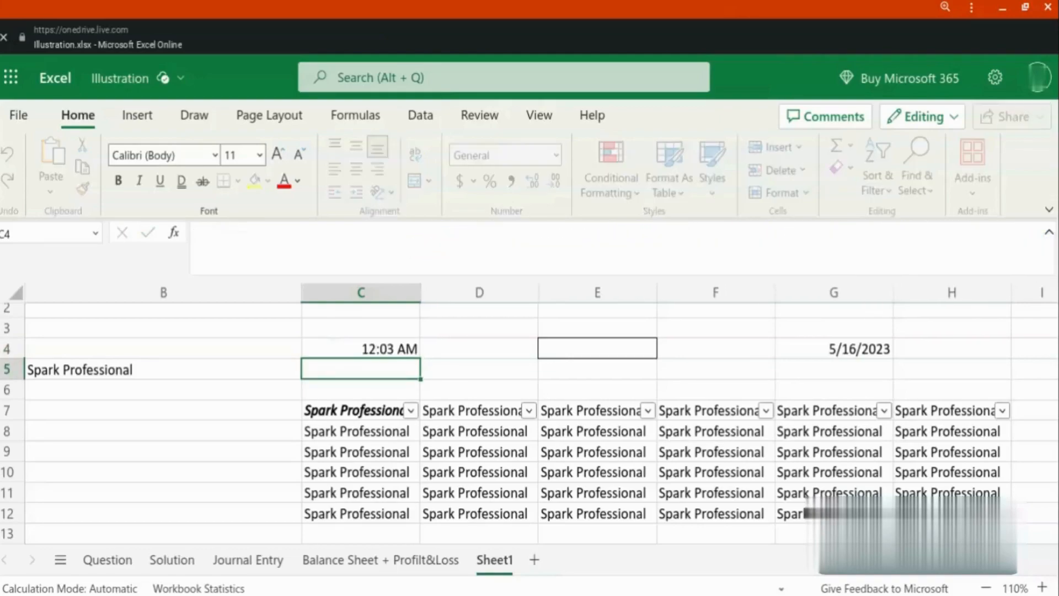
- Open the hyperlink dialog for the empty cell B8
{"action": "key", "text": "Left"}
{"action": "key", "text": "Down"}
{"action": "key", "text": "Down"}
{"action": "key", "text": "Up"}
{"action": "key", "text": "Up"}
{"action": "key", "text": "Down"}
{"action": "key", "text": "Down"}
{"action": "key", "text": "Down"}
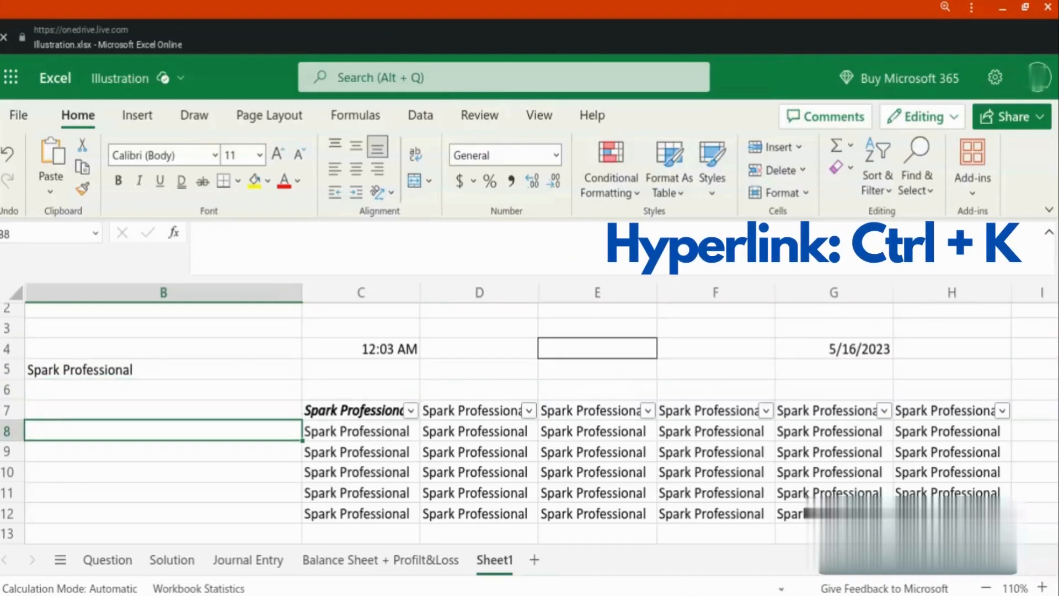
{"action": "key", "text": "ctrl+k"}
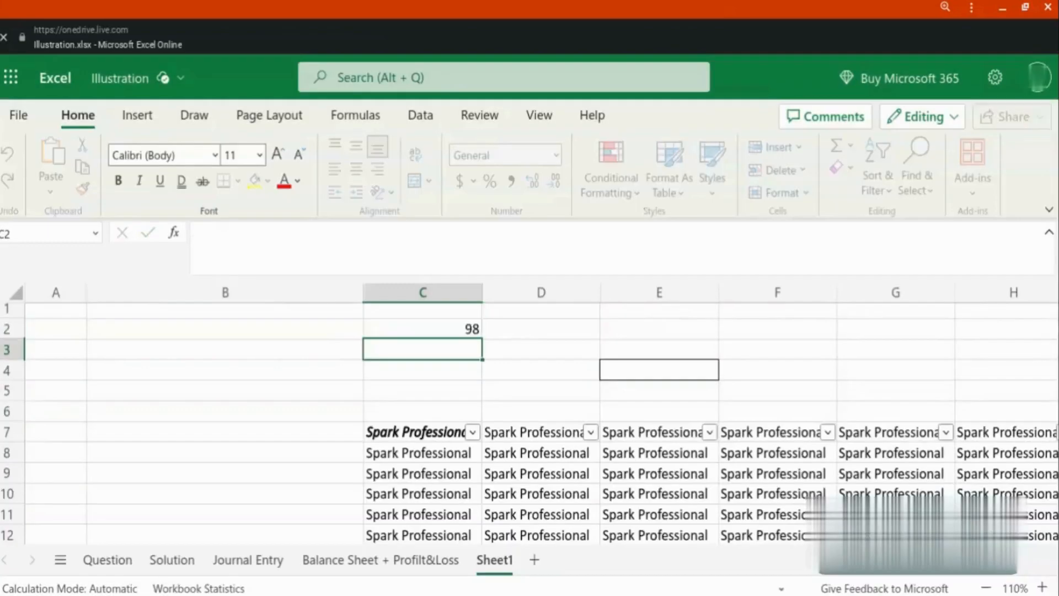
- Apply the currency format to the number in cell C2
{"action": "key", "text": "Up"}
{"action": "key", "text": "Up"}
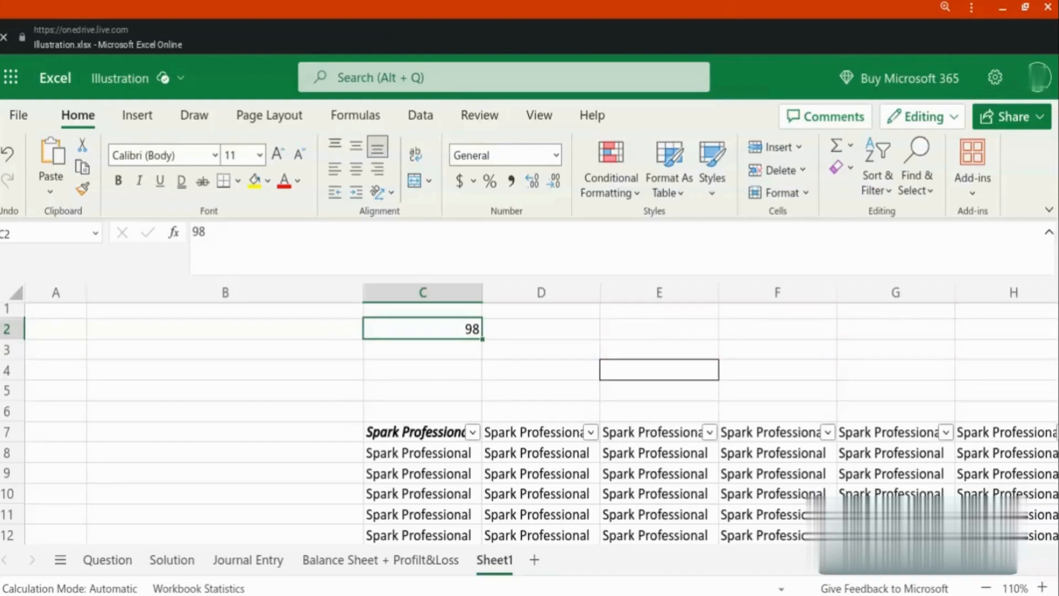
{"action": "key", "text": "ctrl+shift+4"}
{"action": "key", "text": "Down"}
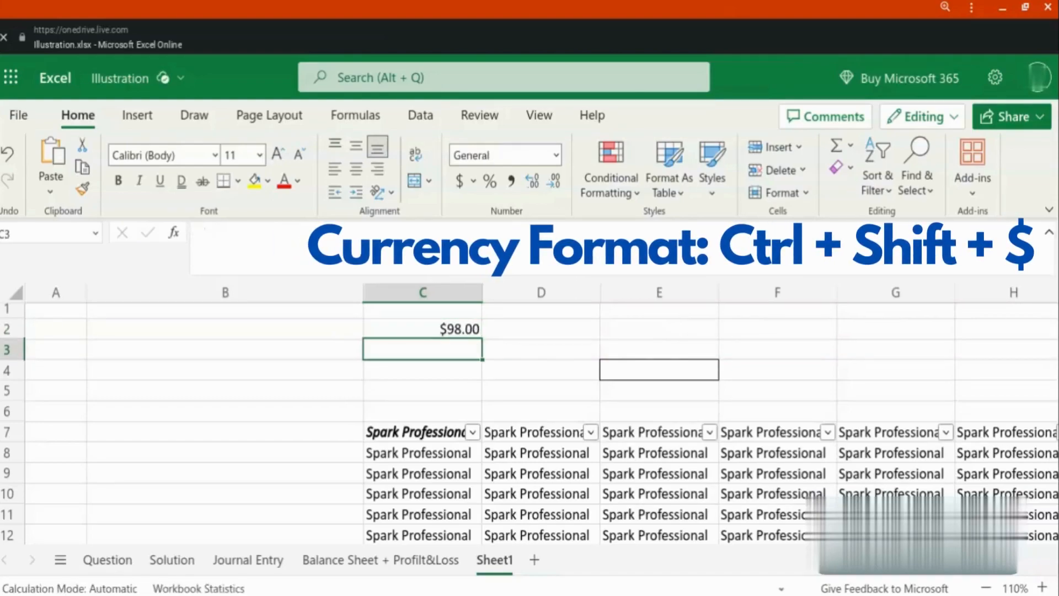
- Enter 0.98 in cell C4
{"action": "key", "text": "Down"}
{"action": "type", "text": "0.98"}
{"action": "key", "text": "Return"}
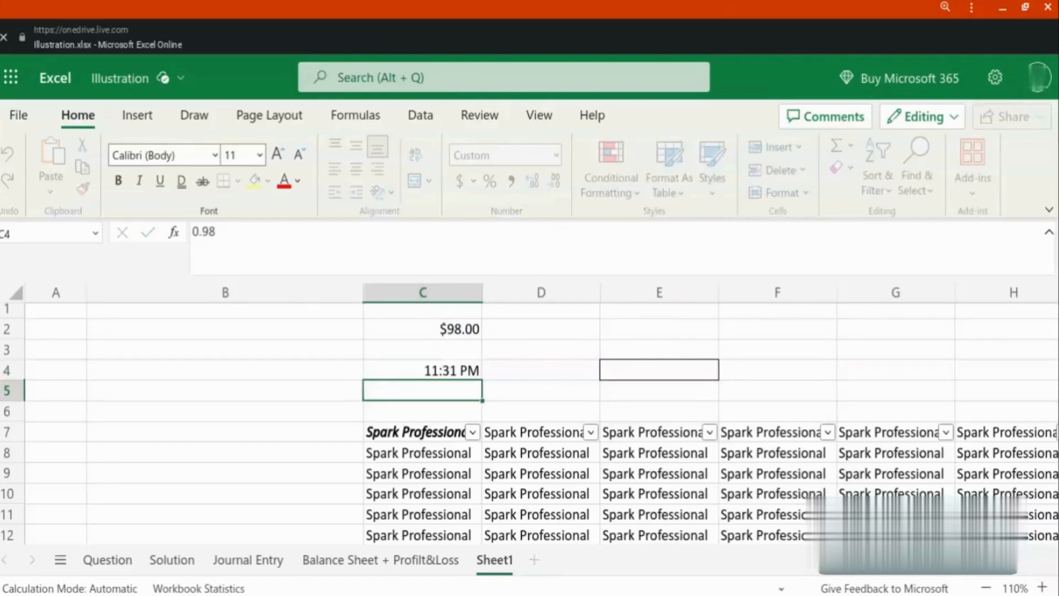
- Enter 0.98 in cell B4 and apply the percentage format to it
{"action": "key", "text": "Left"}
{"action": "key", "text": "Up"}
{"action": "type", "text": "0.98"}
{"action": "key", "text": "Return"}
{"action": "key", "text": "Up"}
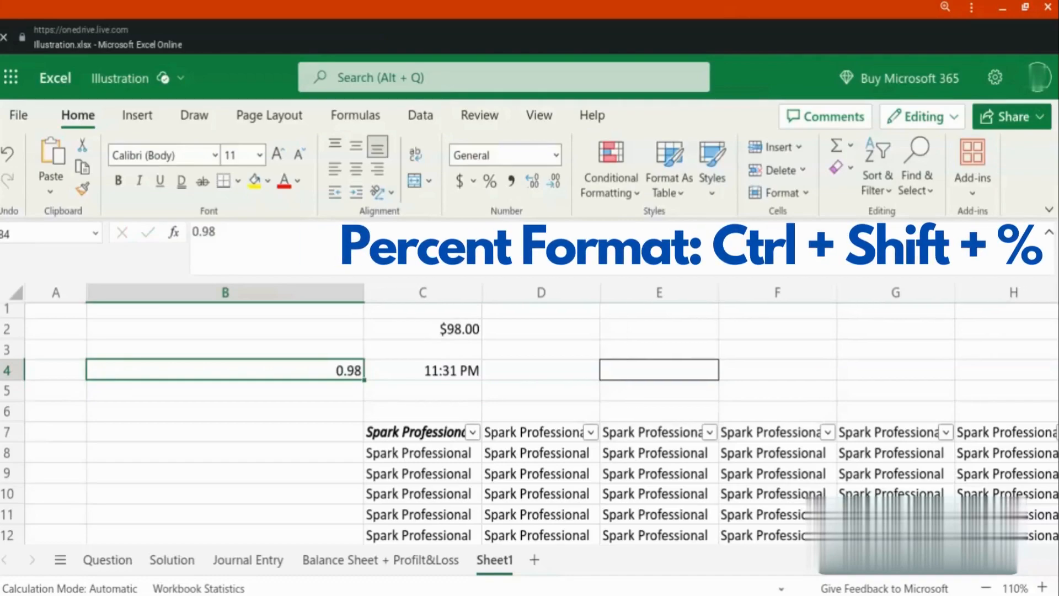
{"action": "key", "text": "ctrl+shift+percent"}
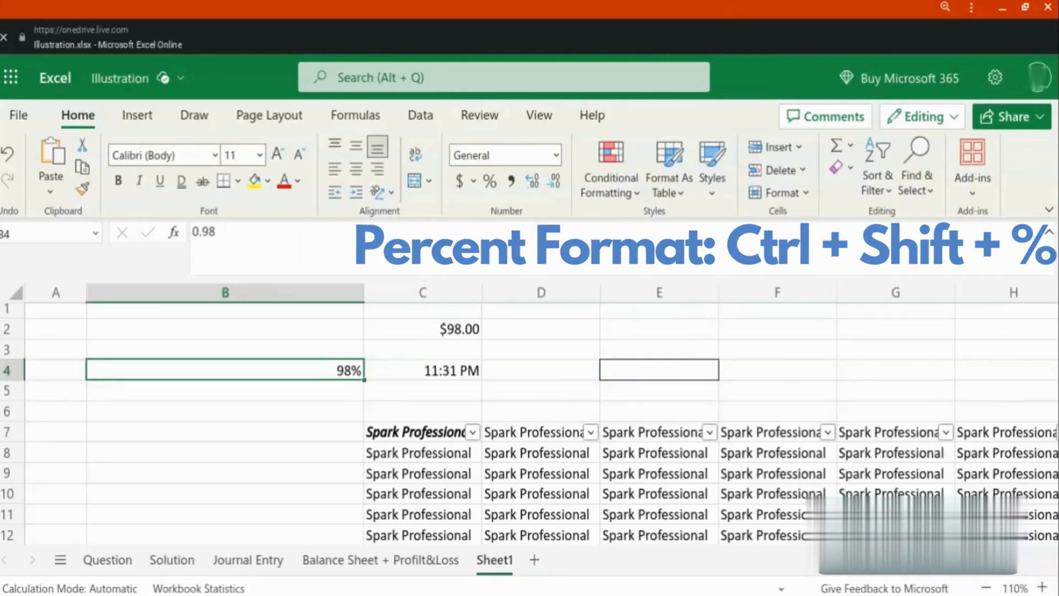
{"action": "key", "text": "Return"}
{"action": "key", "text": "Up"}
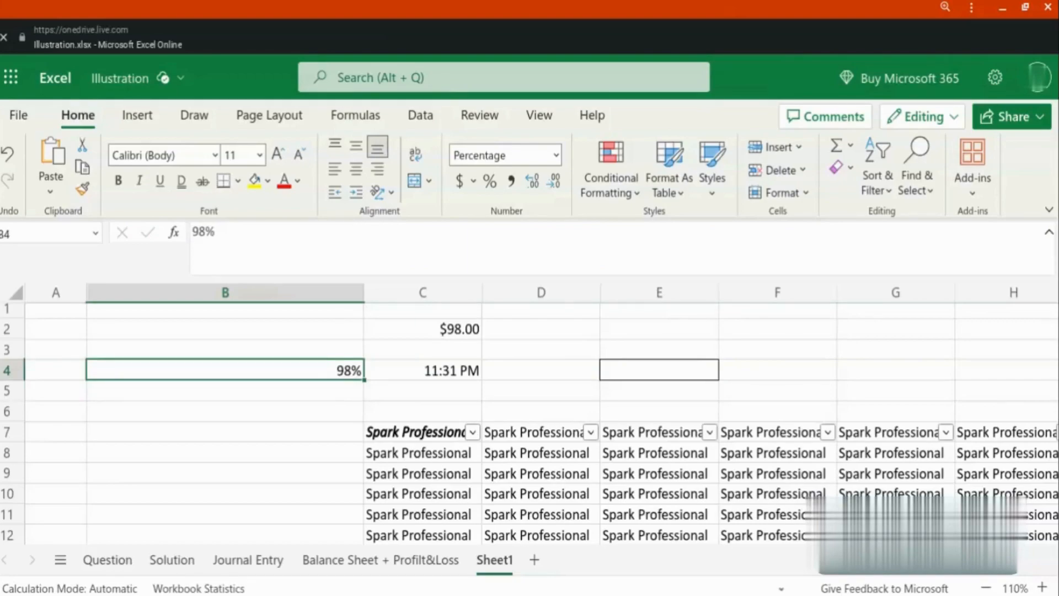
{"action": "key", "text": "Return"}
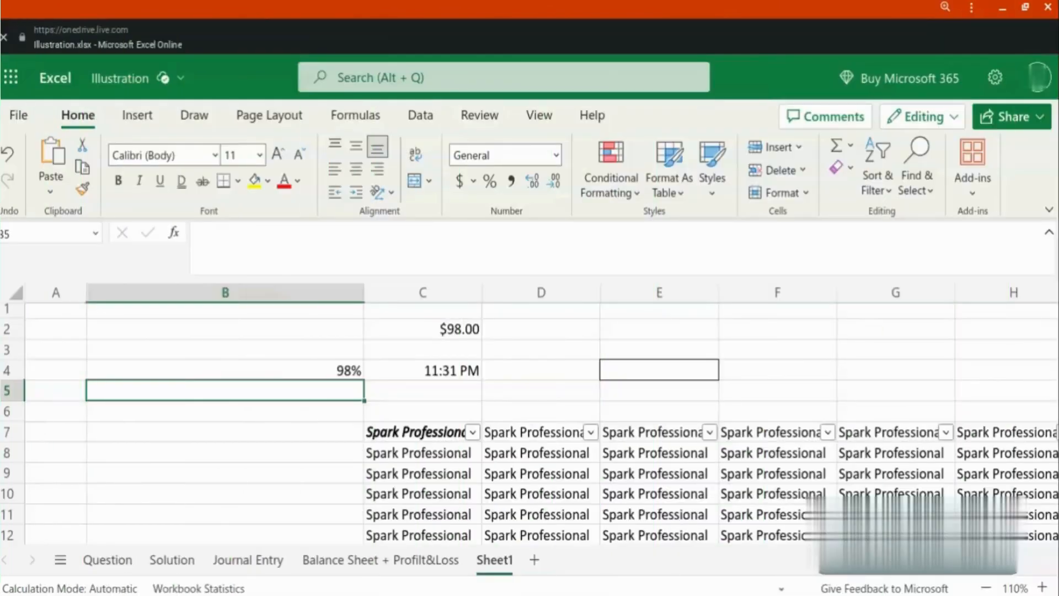
- Select the whole of column C from cell C9 and delete the column
{"action": "key", "text": "Down"}
{"action": "key", "text": "Down"}
{"action": "key", "text": "Down"}
{"action": "key", "text": "Down"}
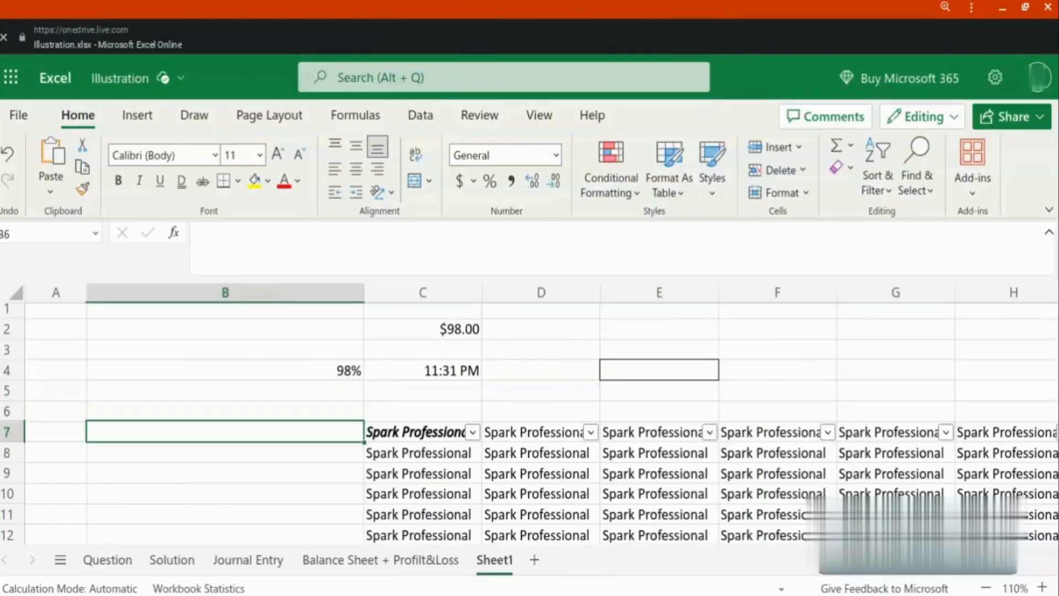
{"action": "key", "text": "Right"}
{"action": "key", "text": "Right"}
{"action": "key", "text": "Left"}
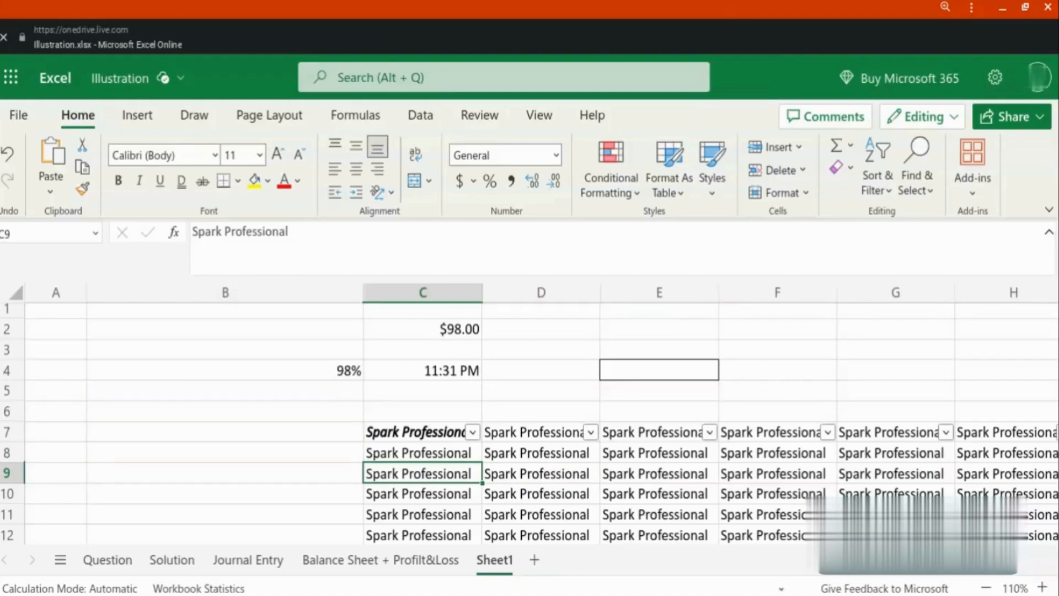
{"action": "key", "text": "ctrl+space"}
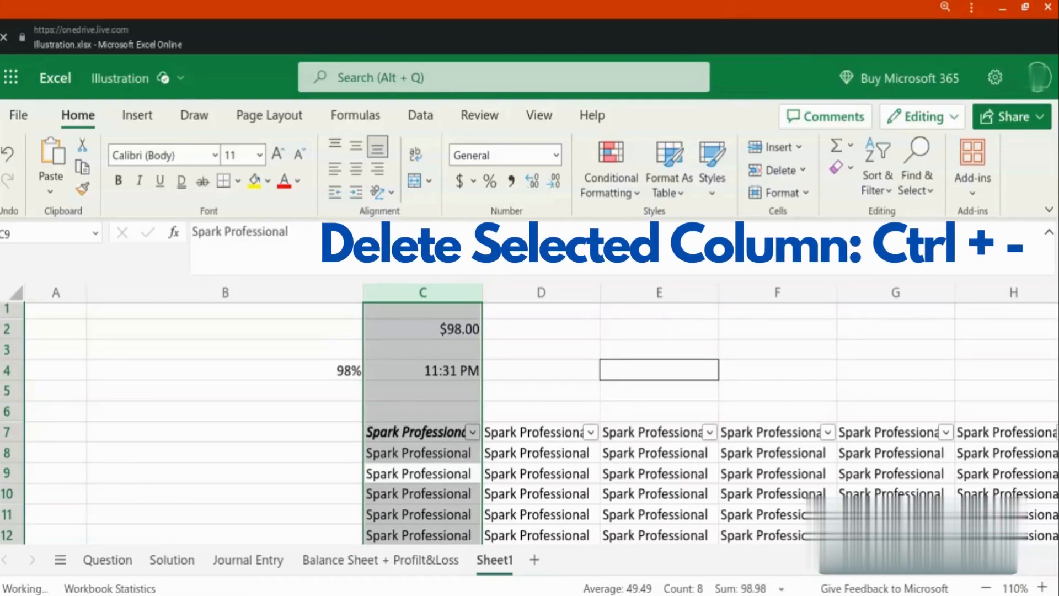
{"action": "key", "text": "ctrl+minus"}
- Select the whole of row 10 from the yellow cell D10 and delete the row
{"action": "key", "text": "Right"}
{"action": "key", "text": "Left"}
{"action": "key", "text": "Left"}
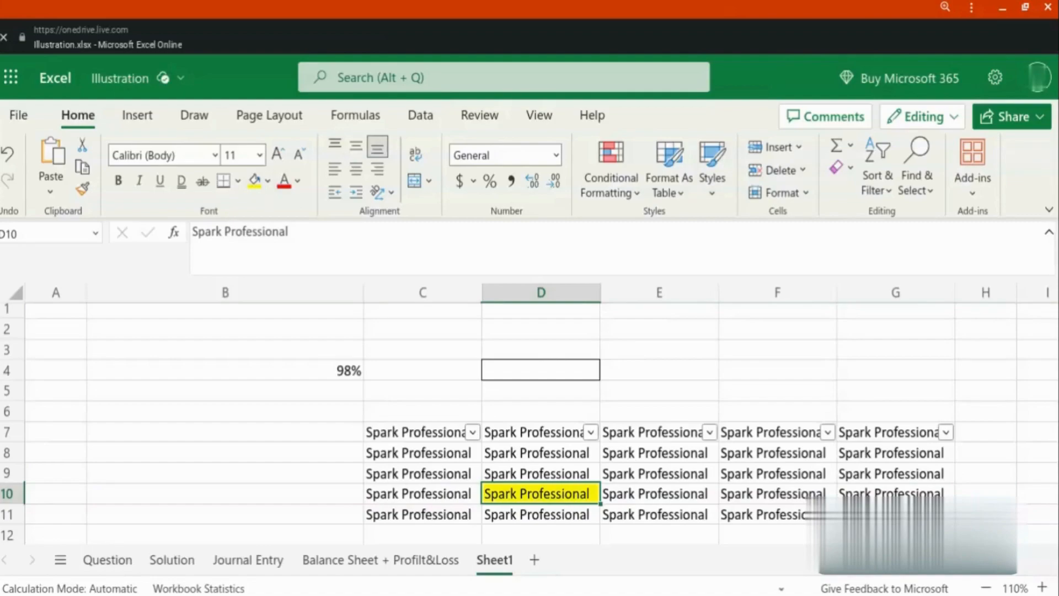
{"action": "key", "text": "shift+space"}
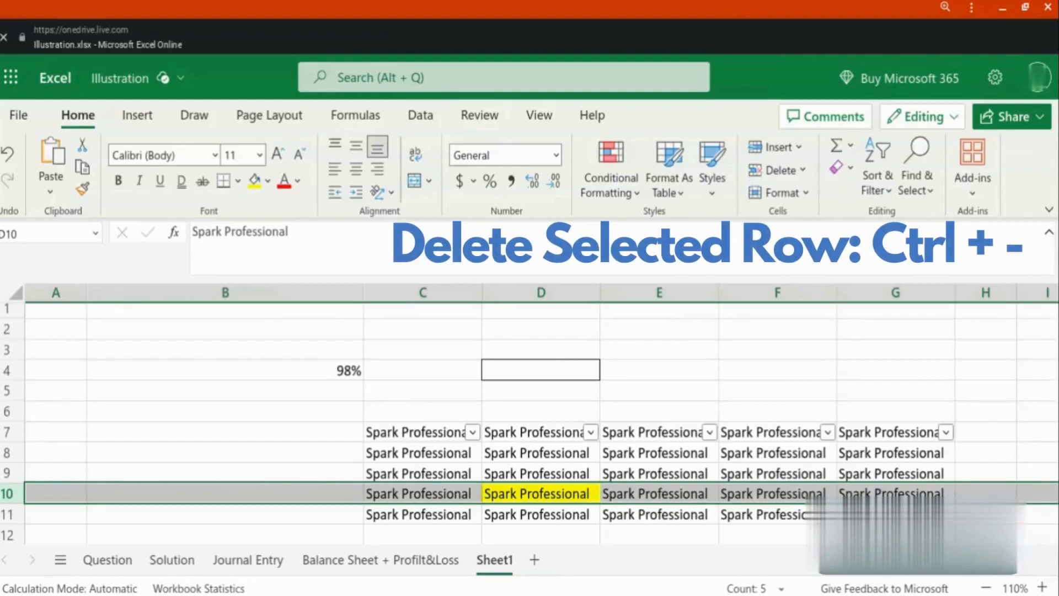
{"action": "key", "text": "ctrl+minus"}
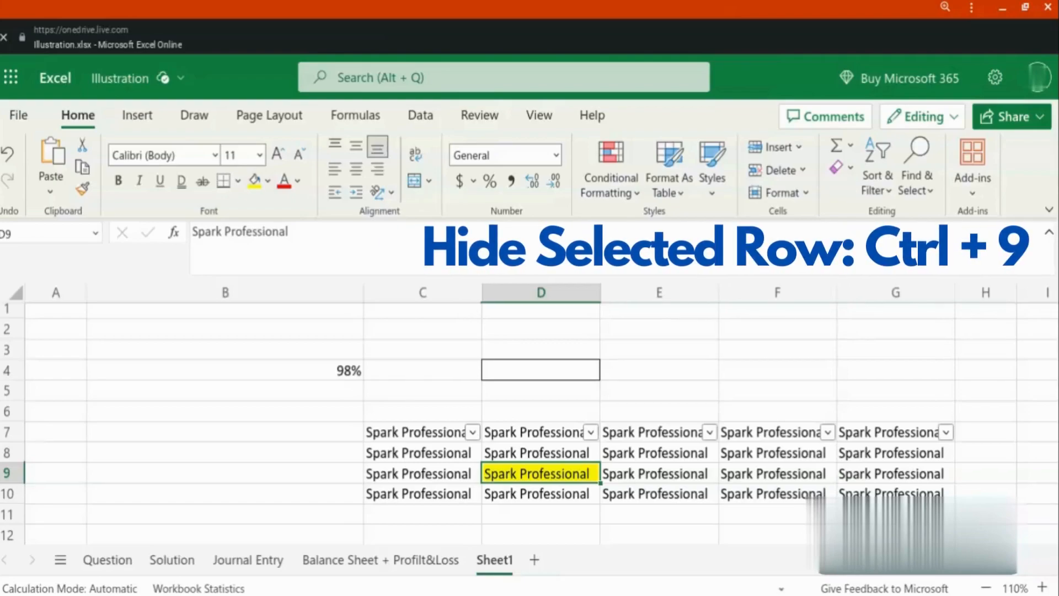
- Hide row 9 from the yellow cell D9, and unhide the row again
{"action": "key", "text": "ctrl+9"}
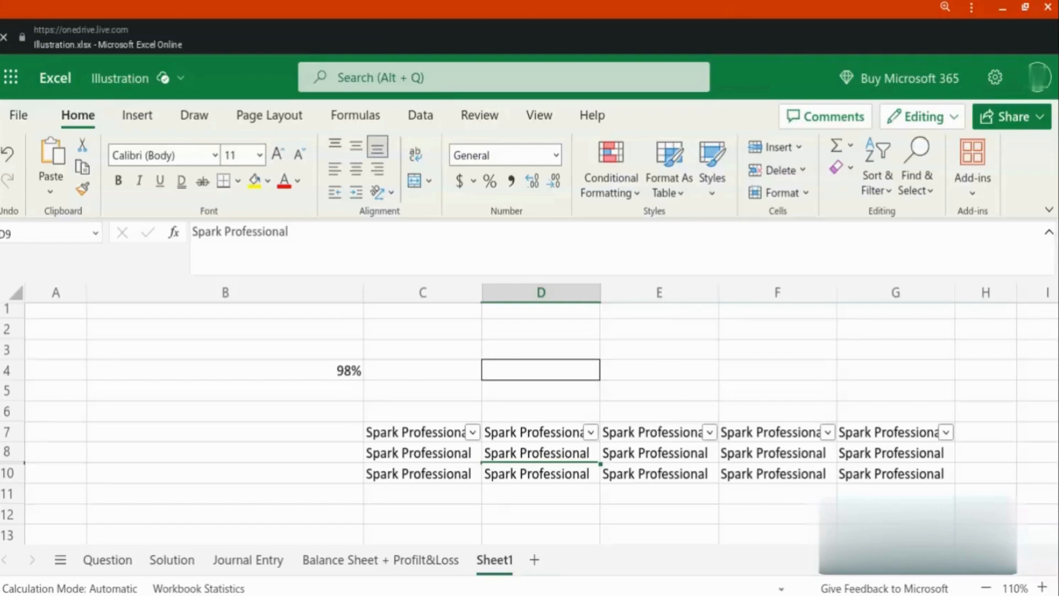
{"action": "key", "text": "ctrl+shift+9"}
{"action": "key", "text": "Down"}
{"action": "key", "text": "Up"}
- Hide column D from cell D9, and unhide the column again
{"action": "key", "text": "Down"}
{"action": "key", "text": "Up"}
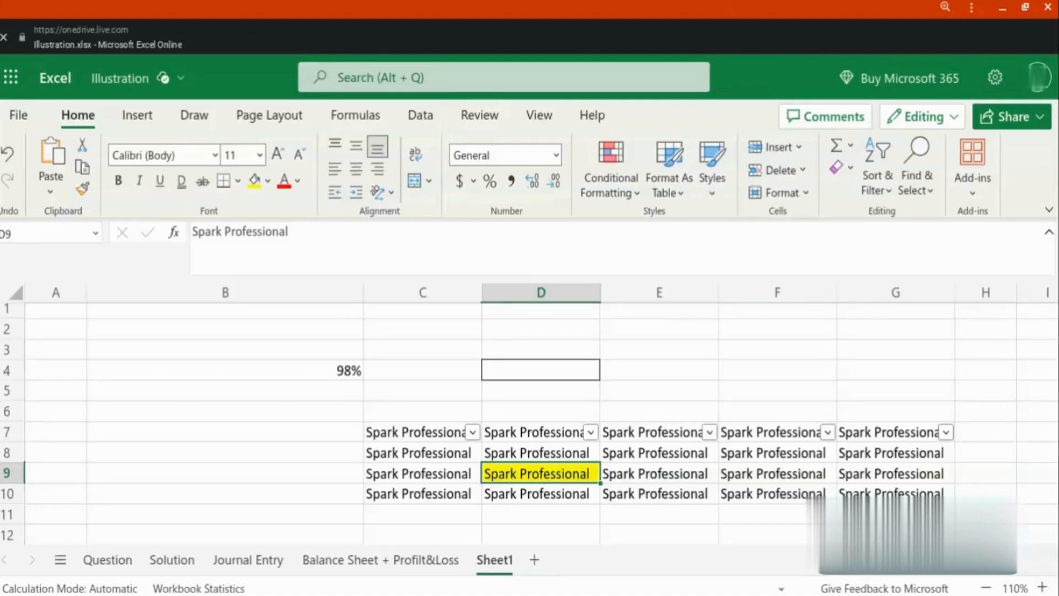
{"action": "key", "text": "ctrl+0"}
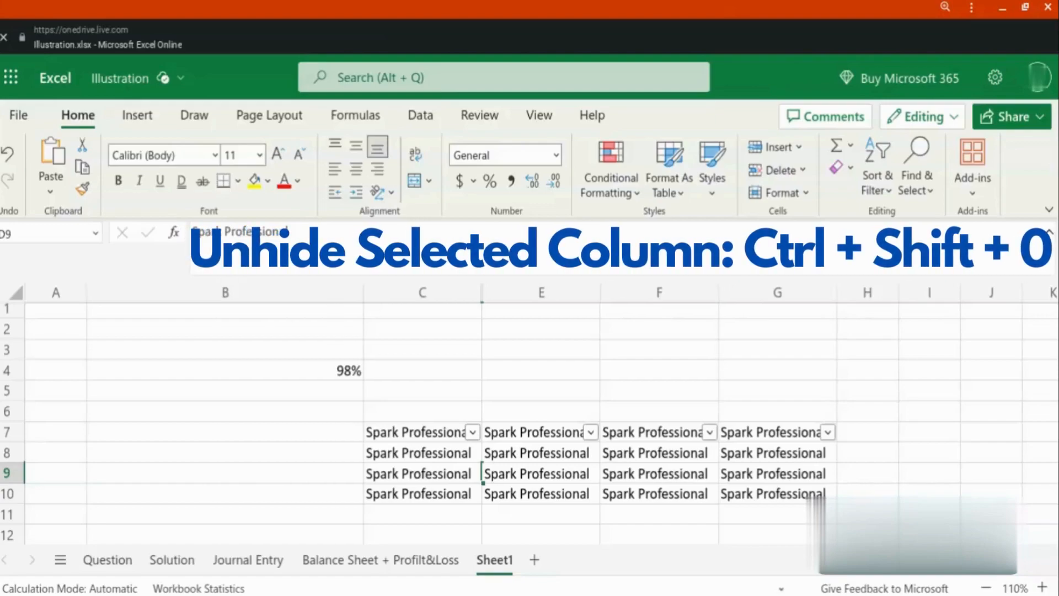
{"action": "key", "text": "ctrl+shift+0"}
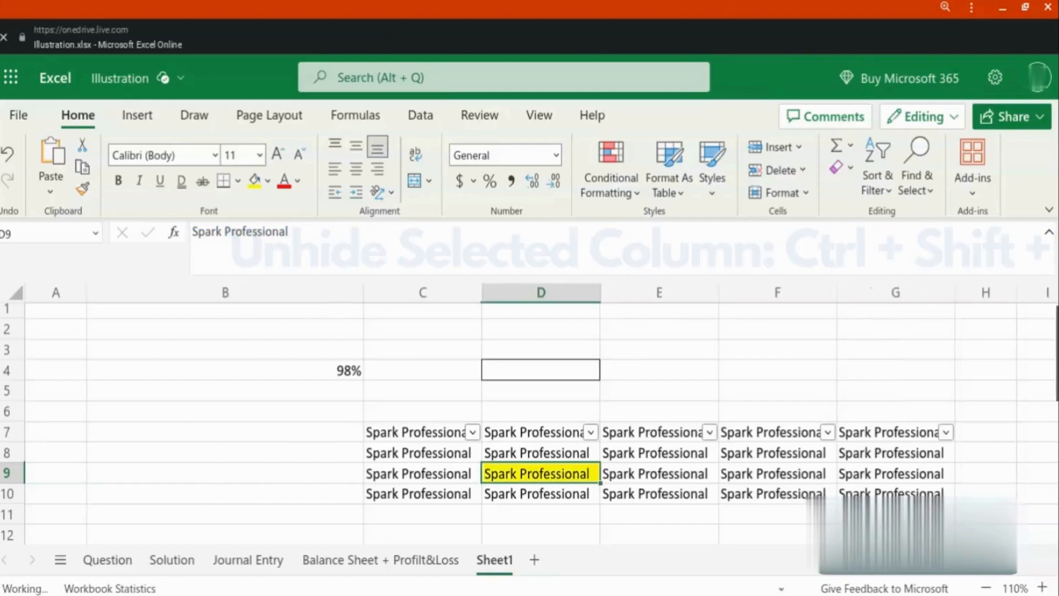